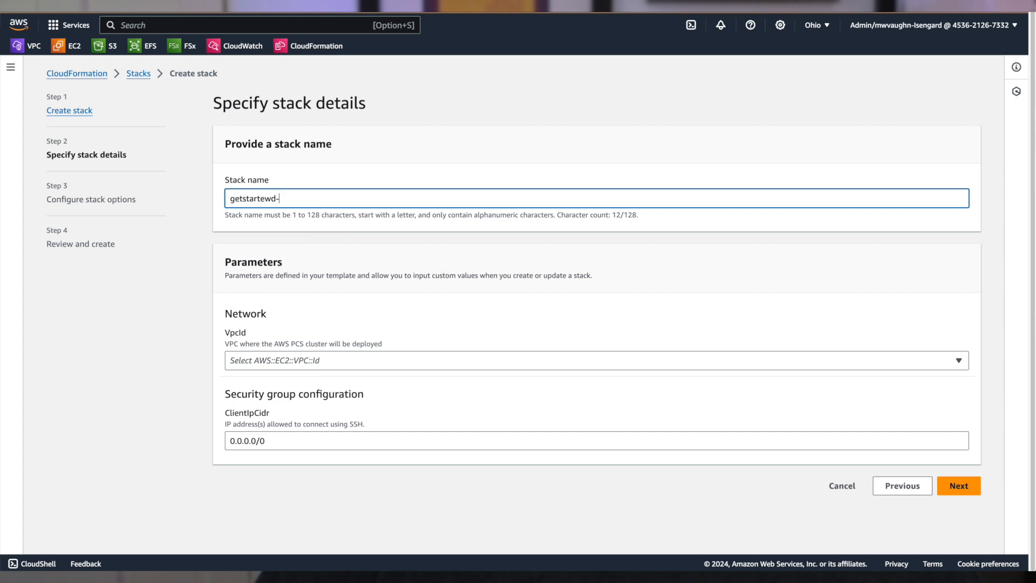
Step: Name the stack getstarted-sg and select the hpc-networking:Large-Scale-HPC VPC for its network, leaving the SSH client CIDR at 0.0.0.0/0
{"action": "key", "text": "BackSpace"}
{"action": "key", "text": "BackSpace"}
{"action": "key", "text": "BackSpace"}
{"action": "key", "text": "BackSpace"}
{"action": "key", "text": "BackSpace"}
{"action": "key", "text": "BackSpace"}
{"action": "key", "text": "BackSpace"}
{"action": "key", "text": "BackSpace"}
{"action": "key", "text": "BackSpace"}
{"action": "key", "text": "BackSpace"}
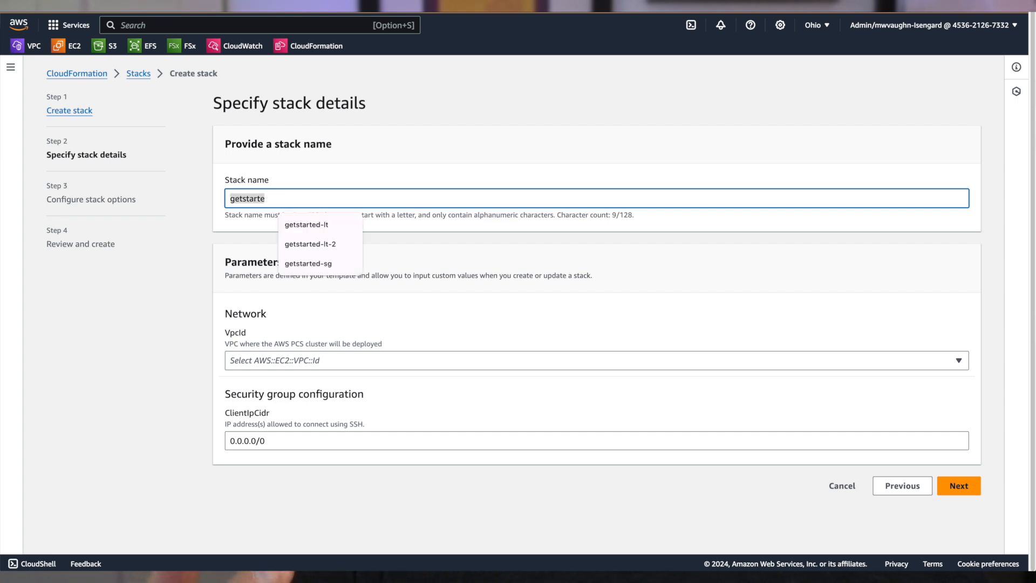
{"action": "type", "text": "getstarted-sg"}
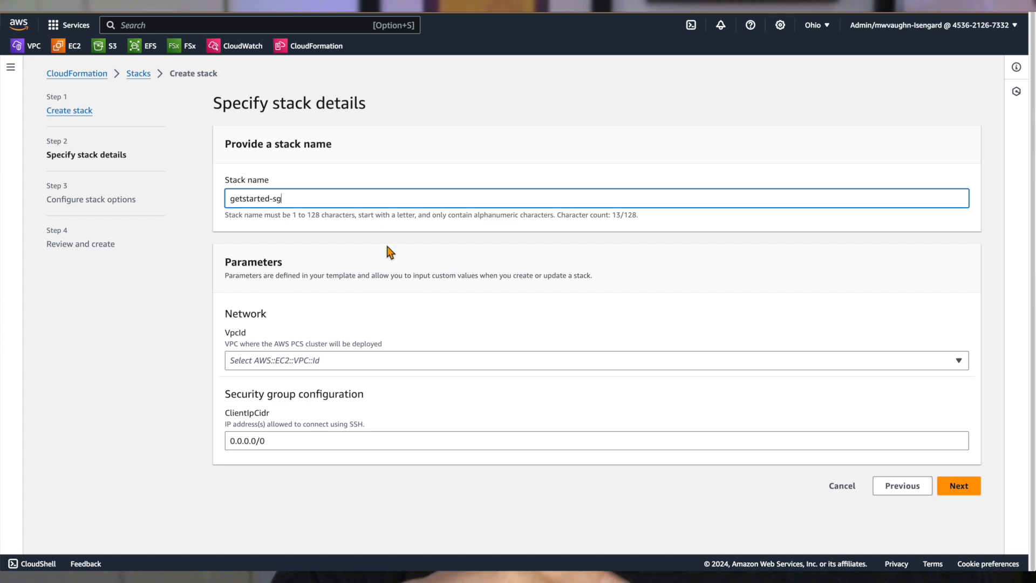
{"action": "left_click", "coordinate": [348, 360]}
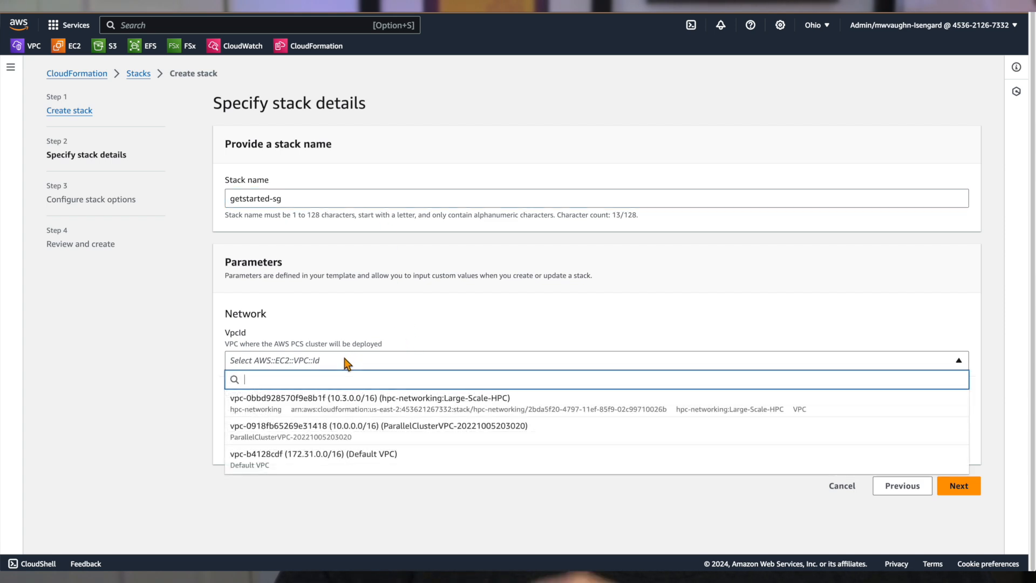
{"action": "left_click", "coordinate": [297, 410]}
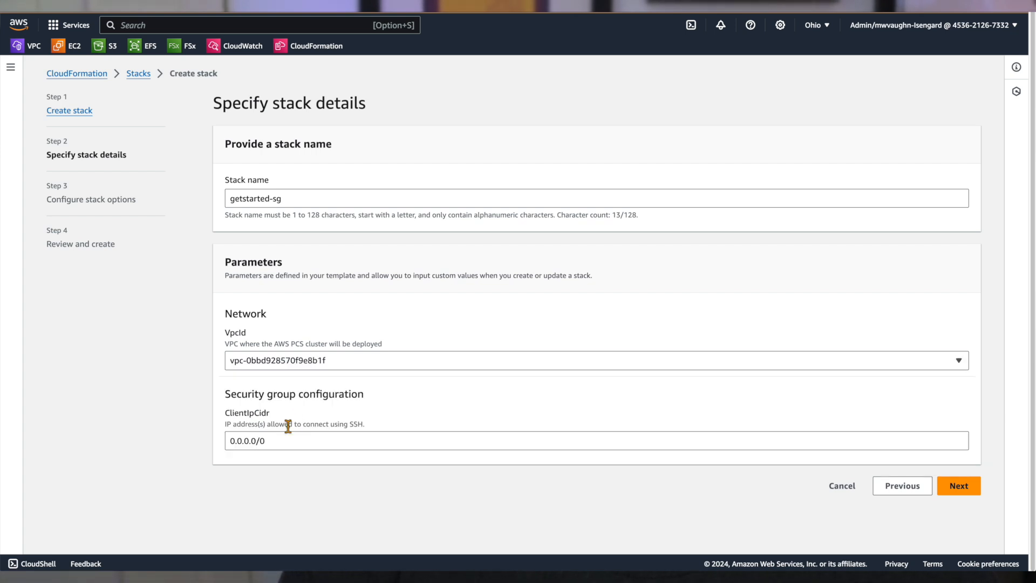
{"action": "left_click", "coordinate": [280, 442]}
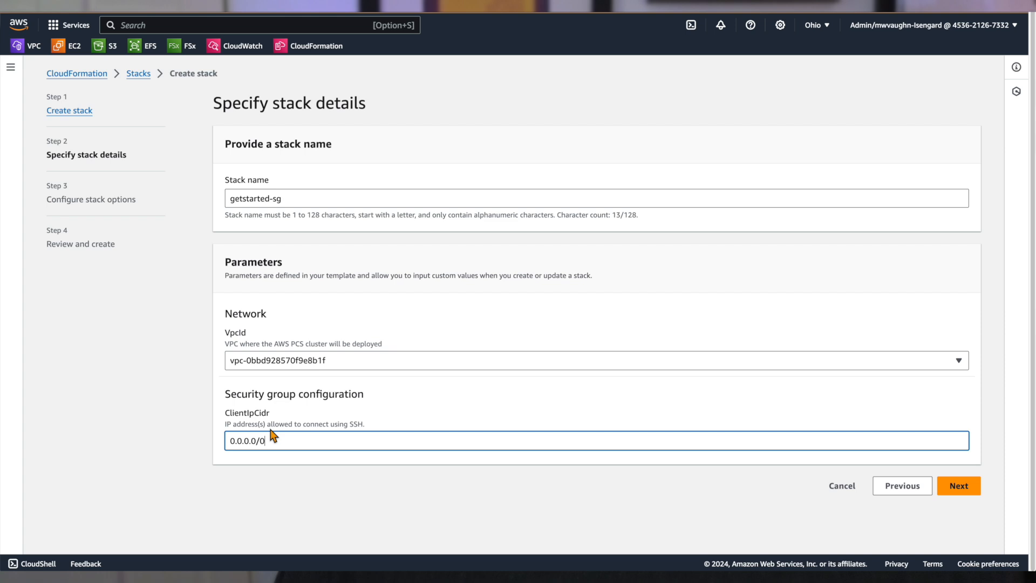
Step: Accept the stack details and default stack options, and submit the security group stack for creation
{"action": "left_click", "coordinate": [958, 488]}
{"action": "scroll", "coordinate": [917, 486], "scroll_direction": "down", "scroll_amount": 8}
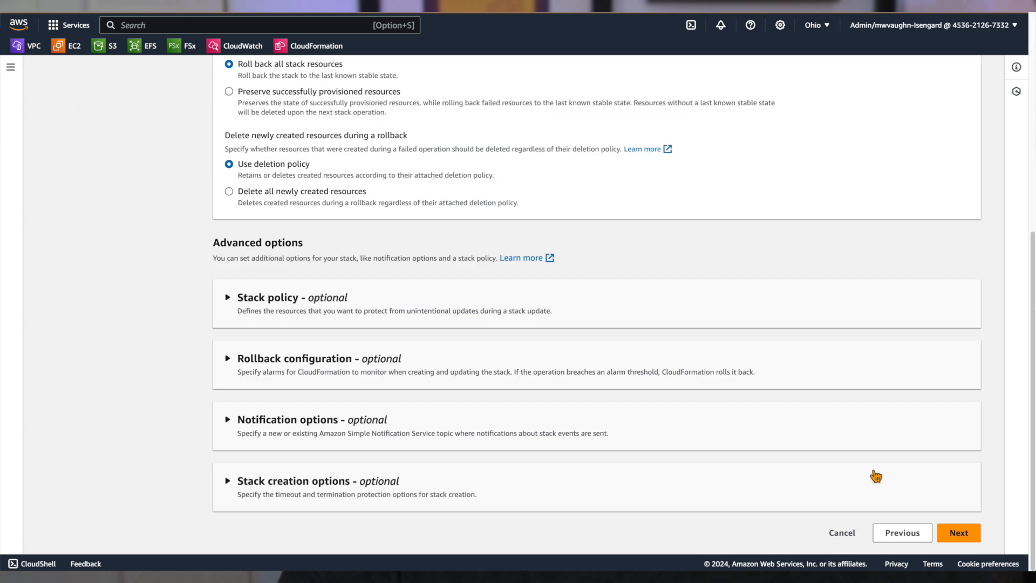
{"action": "left_click", "coordinate": [951, 521]}
{"action": "scroll", "coordinate": [850, 491], "scroll_direction": "down", "scroll_amount": 15}
{"action": "left_click", "coordinate": [926, 531]}
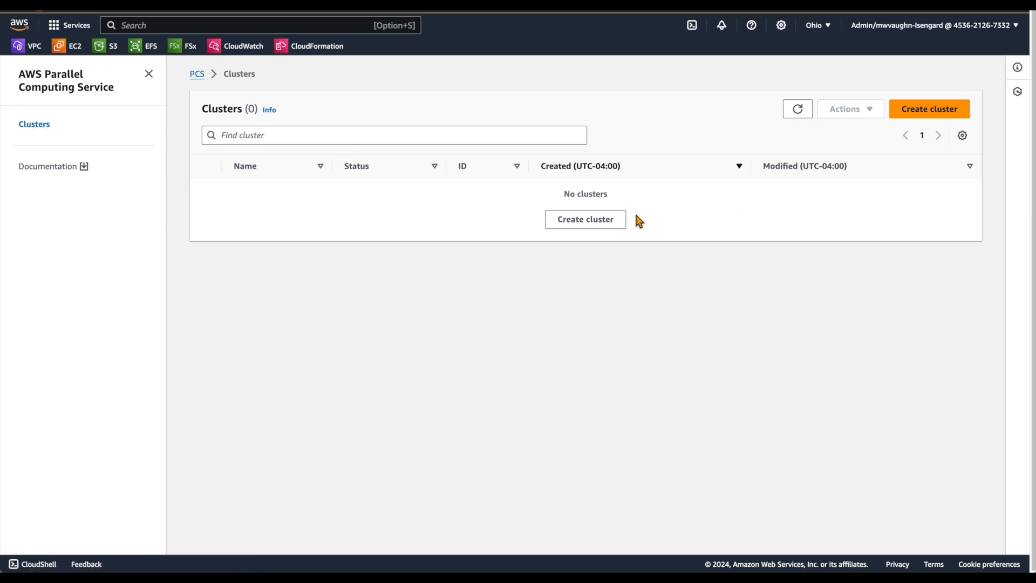
Step: Start creating a Parallel Computing Service cluster and name it get-started
{"action": "left_click", "coordinate": [601, 222]}
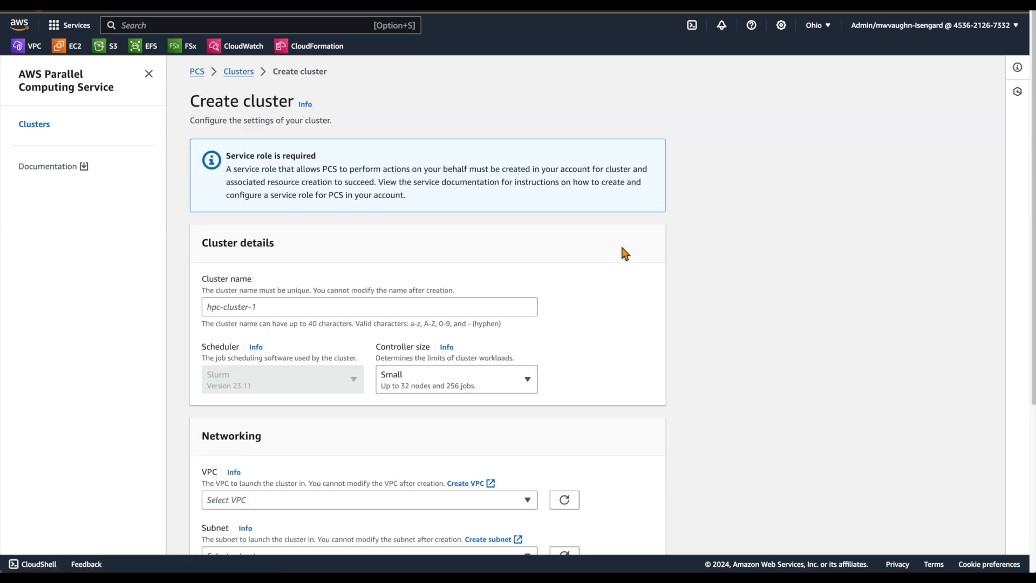
{"action": "scroll", "coordinate": [620, 245], "scroll_direction": "down", "scroll_amount": 3}
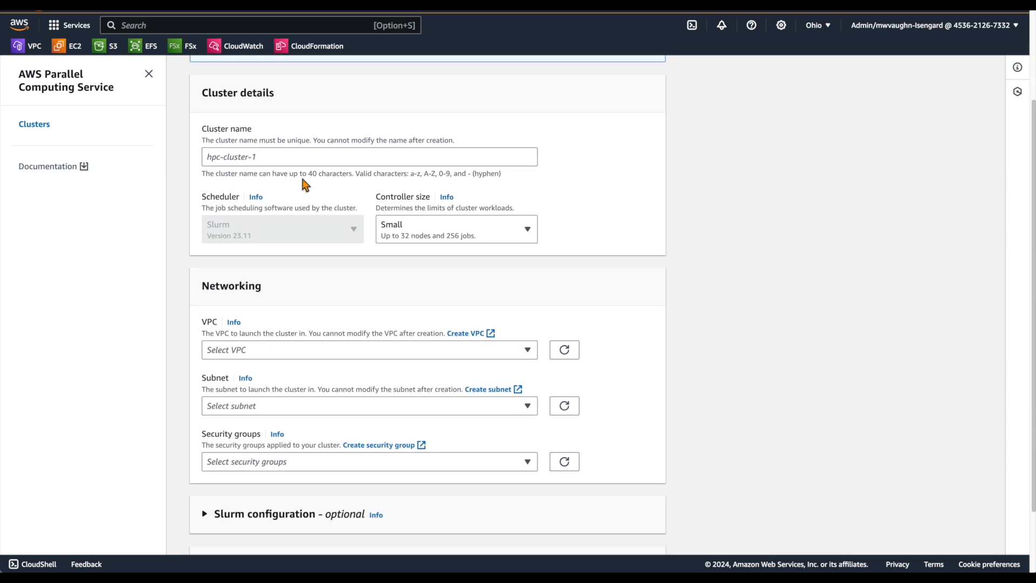
{"action": "left_click", "coordinate": [272, 157]}
{"action": "type", "text": "get"}
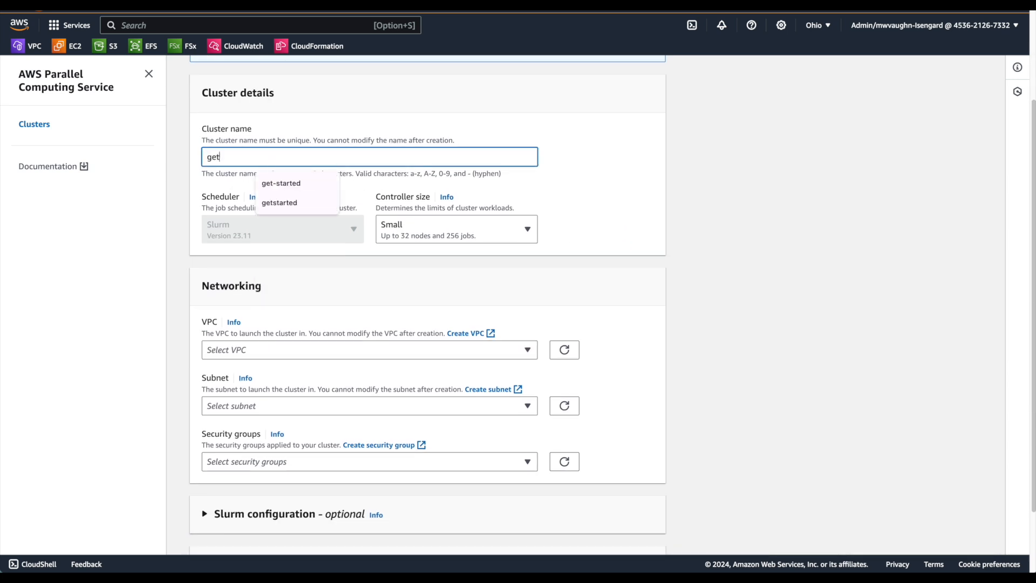
{"action": "type", "text": "-sta"}
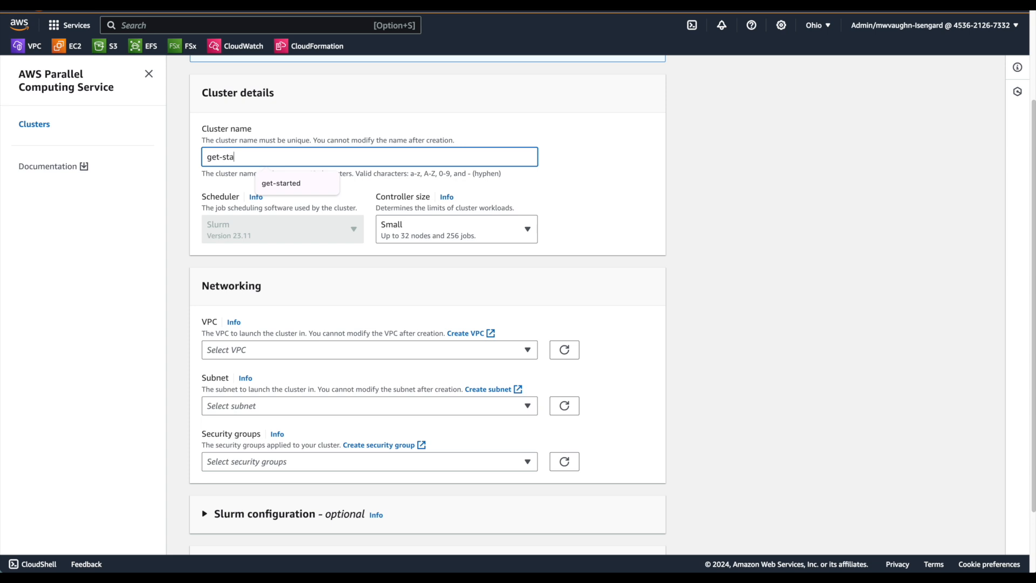
{"action": "type", "text": "rted"}
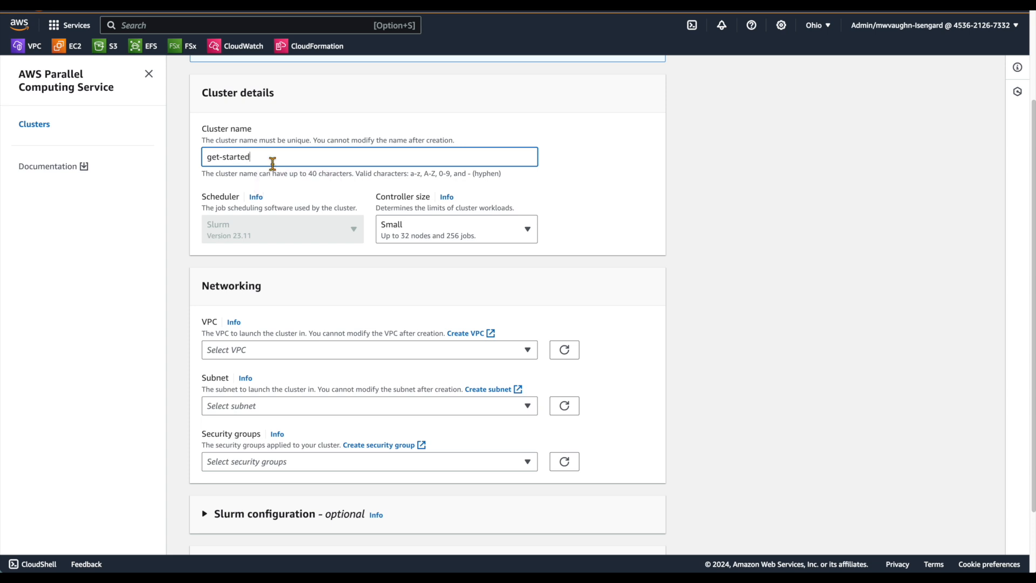
Step: Review the cluster's scheduler setting and the available controller sizes, keeping Small
{"action": "left_click", "coordinate": [272, 232]}
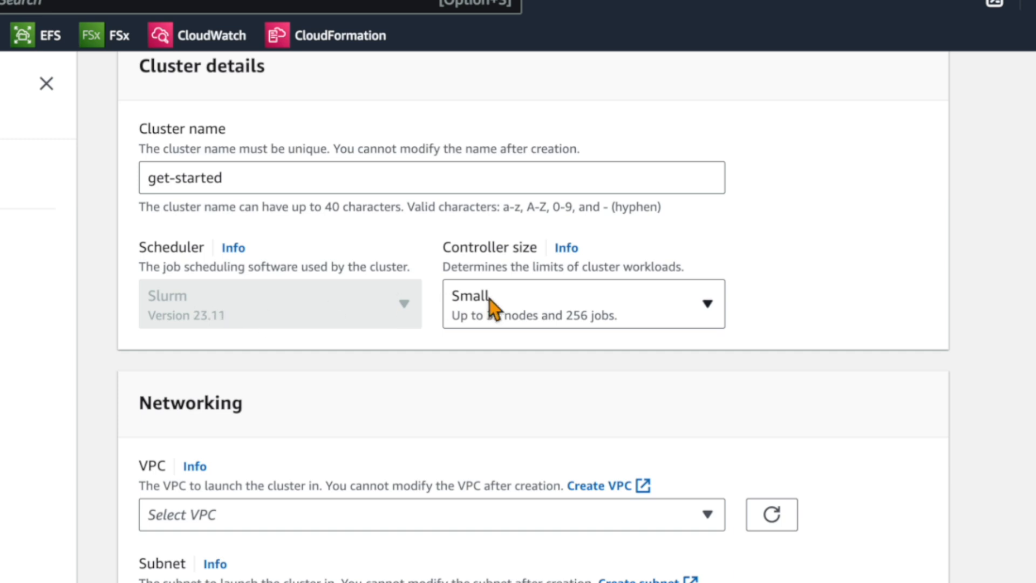
{"action": "left_click", "coordinate": [552, 299]}
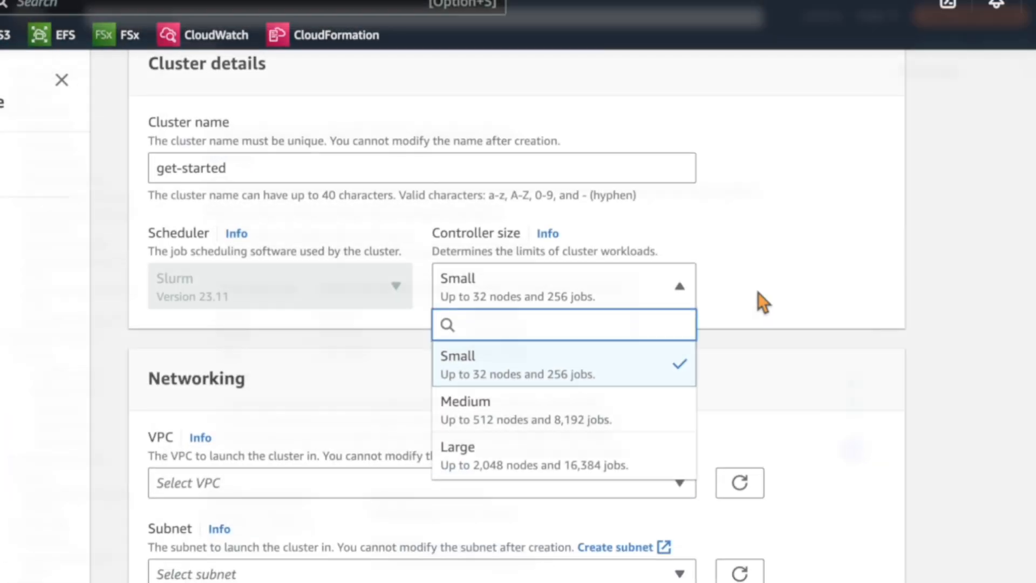
{"action": "left_click", "coordinate": [254, 313]}
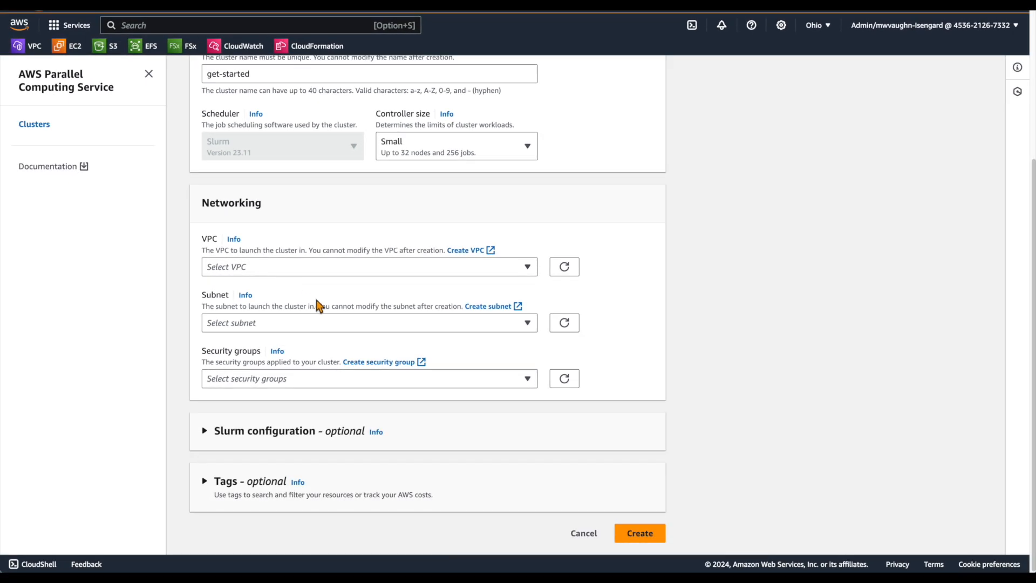
Step: Place the cluster in the hpc-networking:Large-Scale-HPC VPC and its PrivateSubnetA-us-east-2b subnet, filtering the subnets by "priv"
{"action": "left_click", "coordinate": [251, 268]}
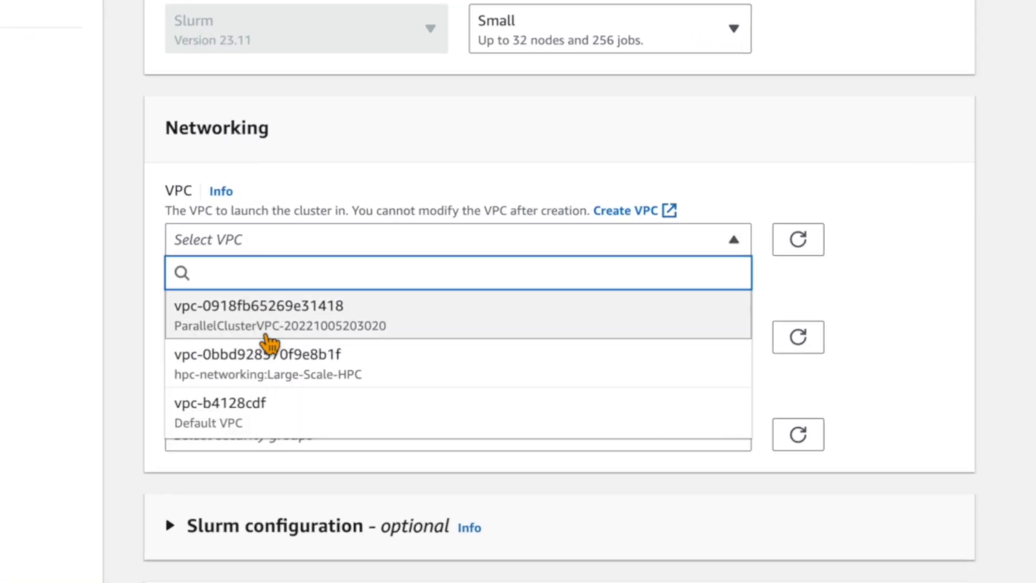
{"action": "left_click", "coordinate": [304, 372]}
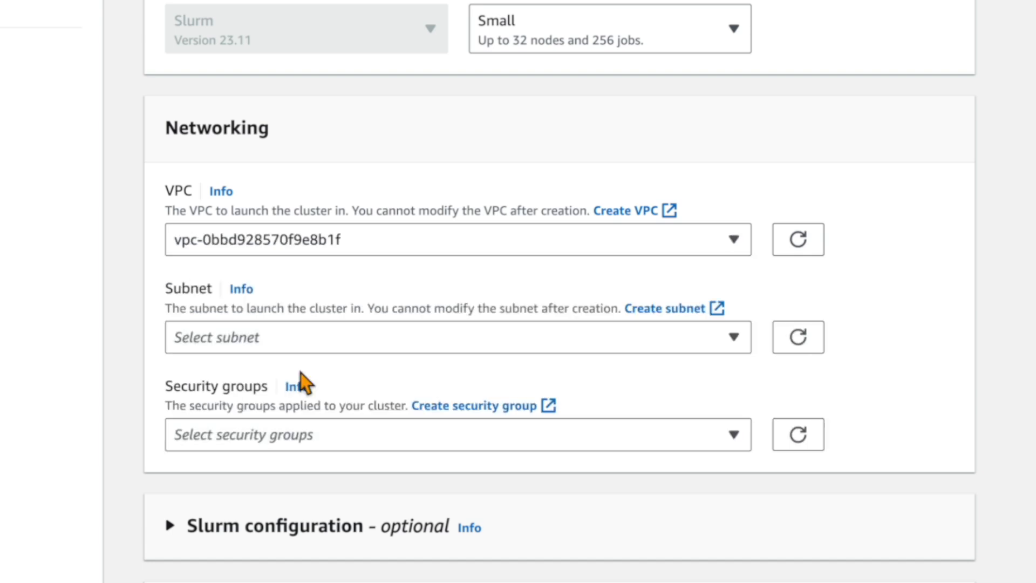
{"action": "left_click", "coordinate": [229, 336]}
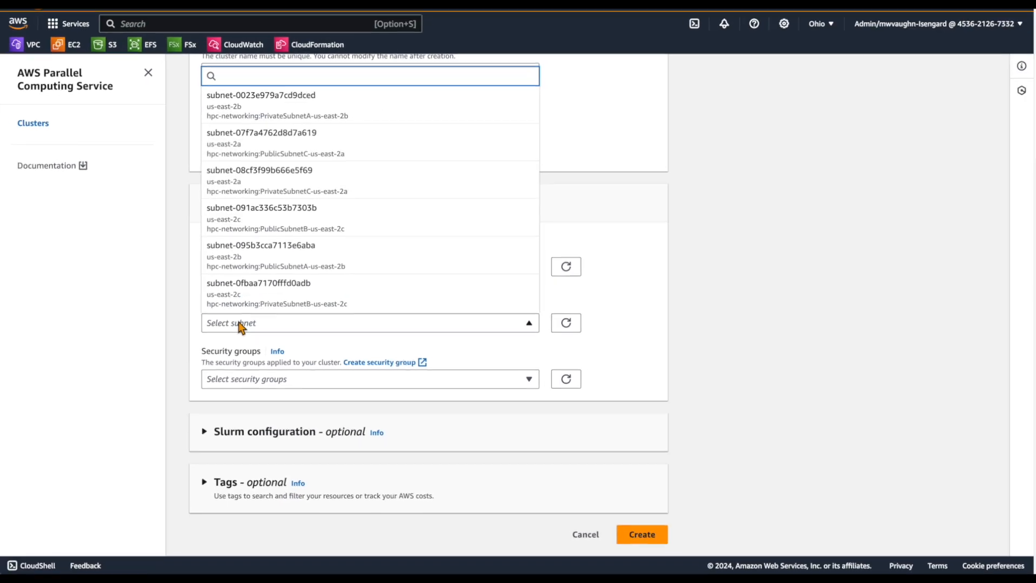
{"action": "type", "text": "priv"}
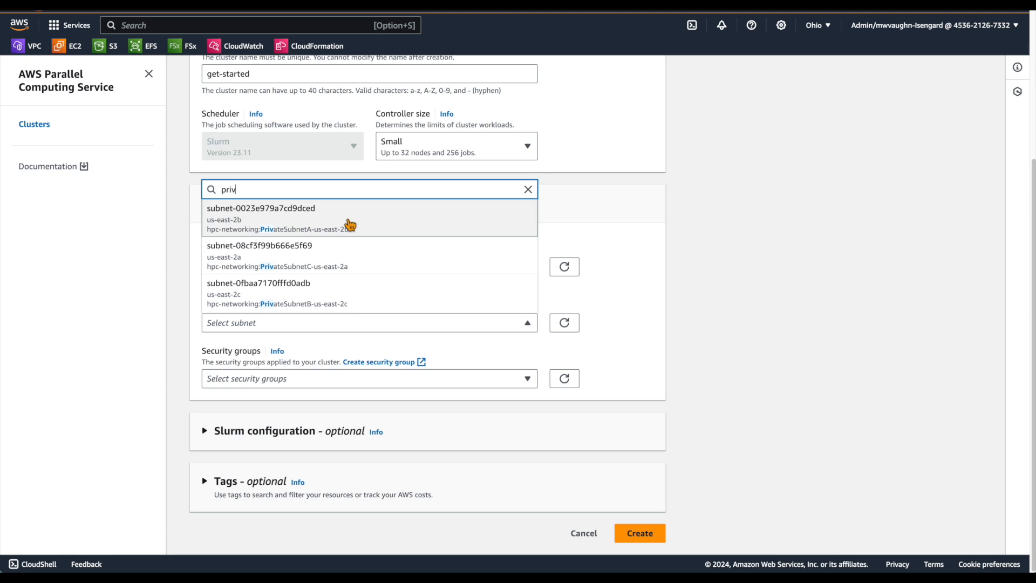
{"action": "left_click", "coordinate": [350, 224]}
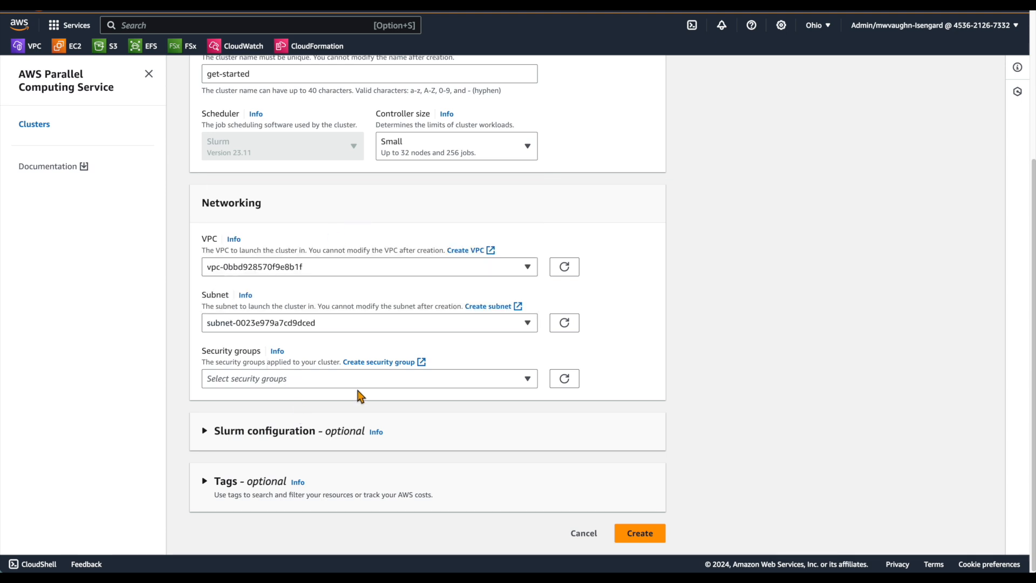
Step: Assign the cluster-getstarted-sg security group to the cluster and create the cluster
{"action": "left_click", "coordinate": [317, 385]}
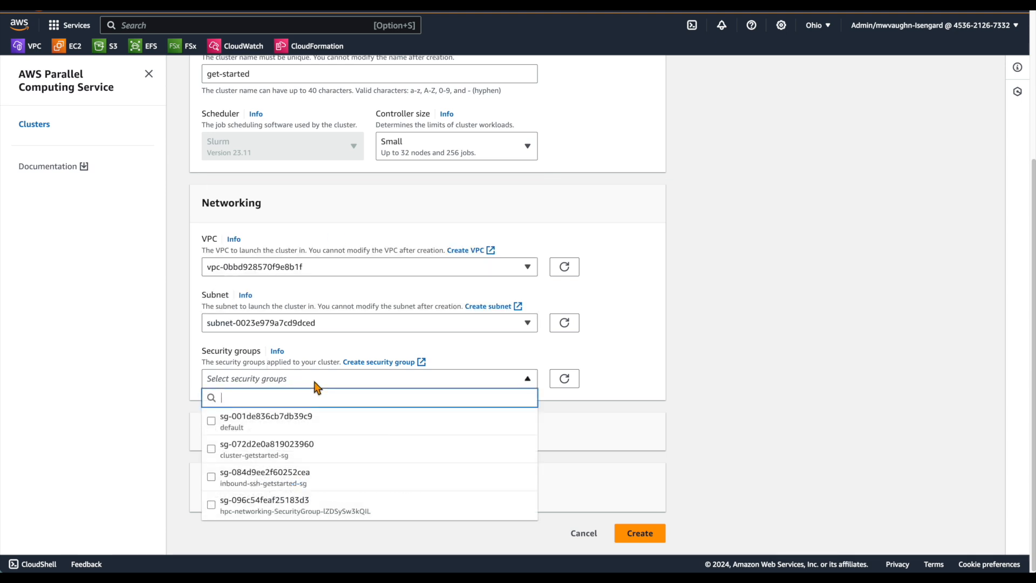
{"action": "left_click", "coordinate": [302, 457]}
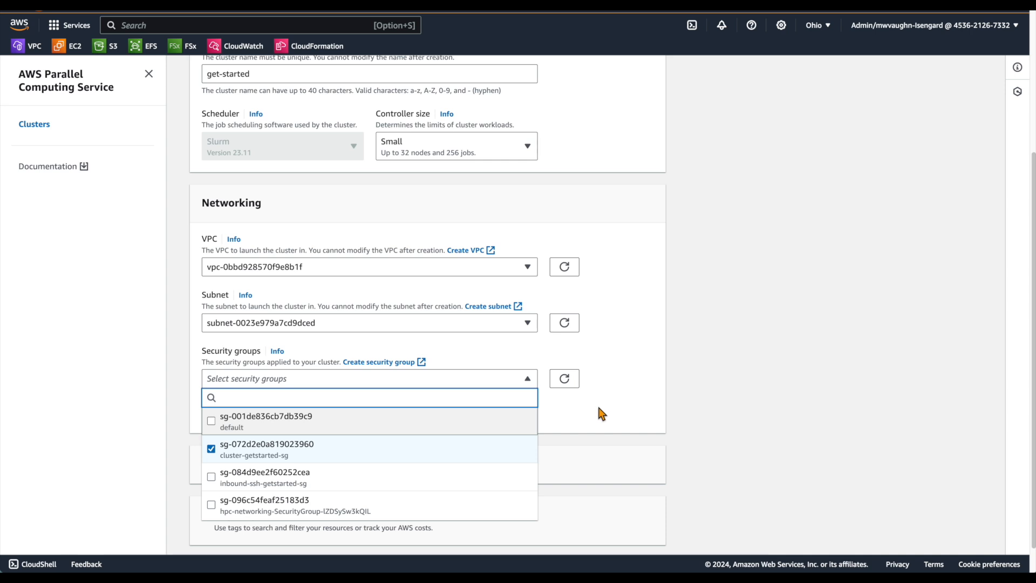
{"action": "left_click", "coordinate": [578, 432]}
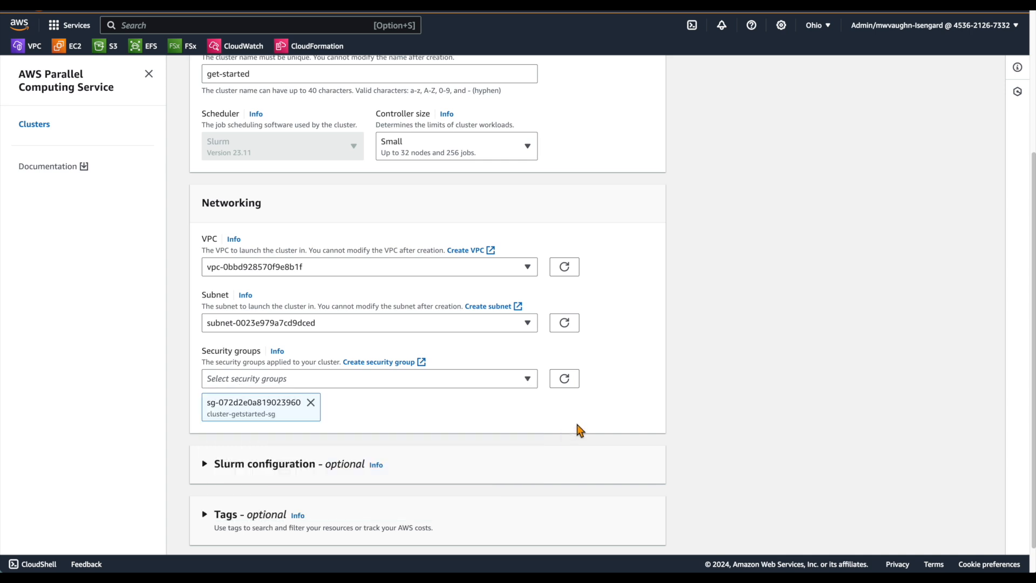
{"action": "scroll", "coordinate": [569, 444], "scroll_direction": "down", "scroll_amount": 1}
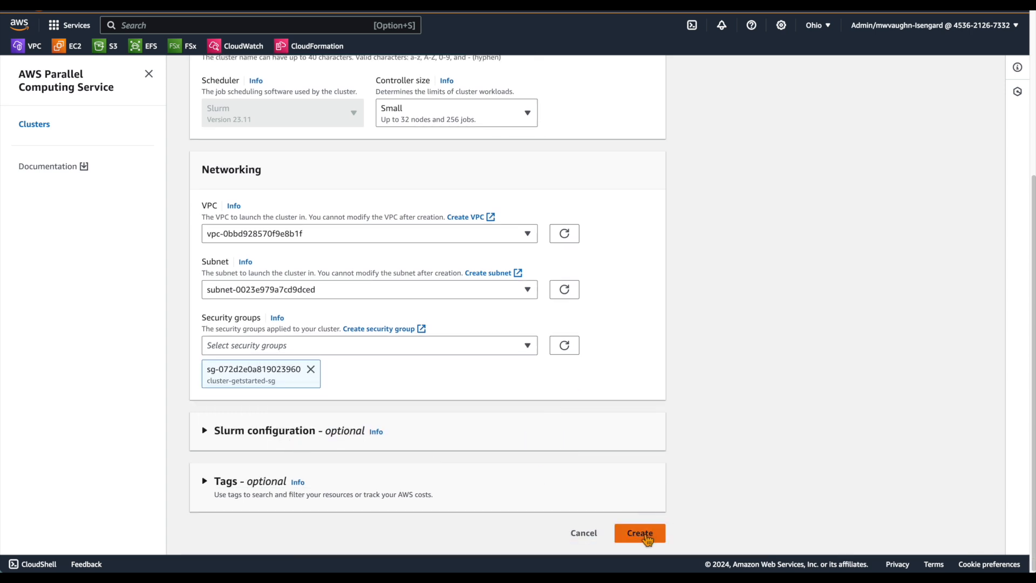
{"action": "left_click", "coordinate": [643, 533]}
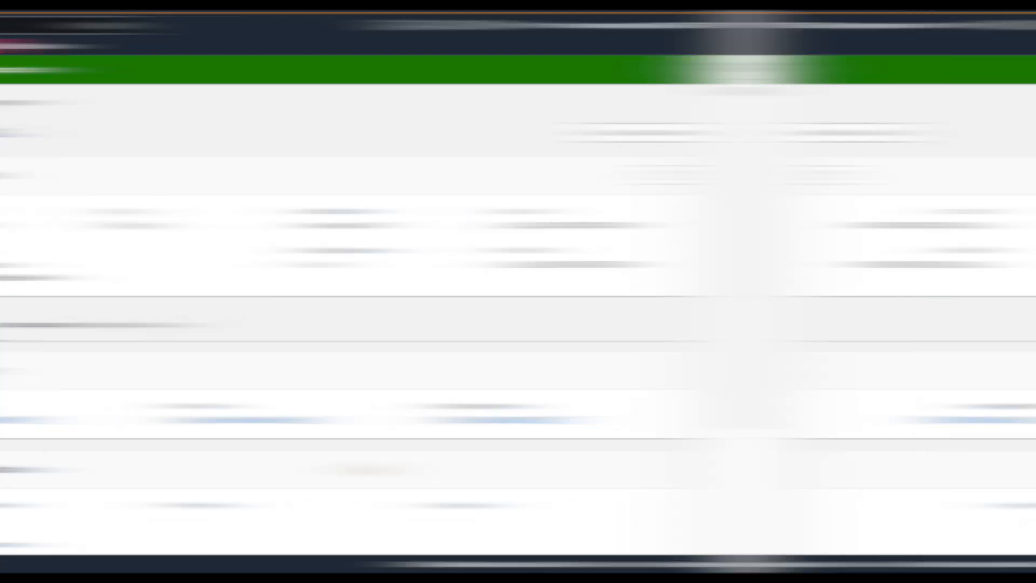
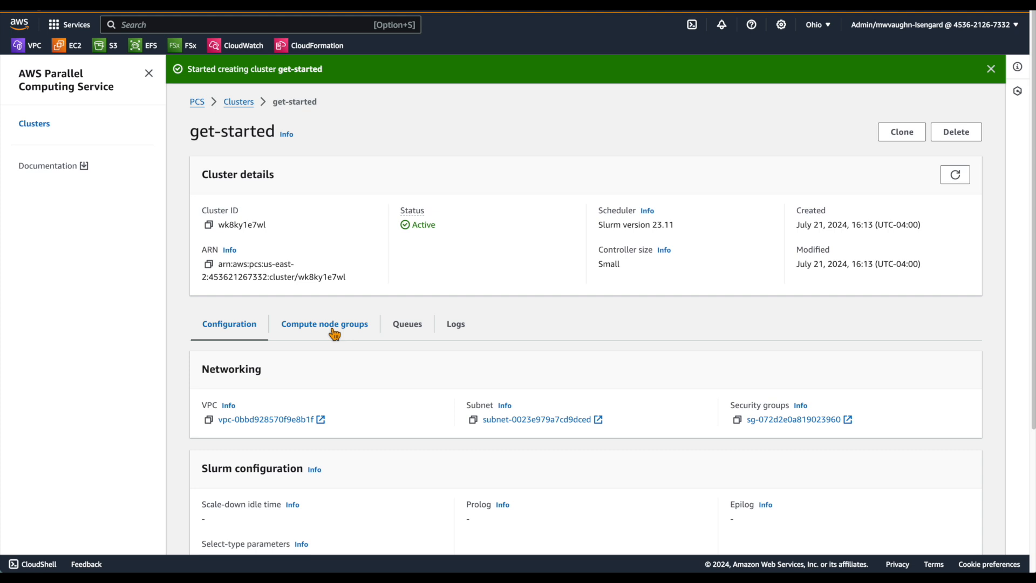
Step: Start creating a compute node group in the get-started cluster and name it login
{"action": "left_click", "coordinate": [334, 331]}
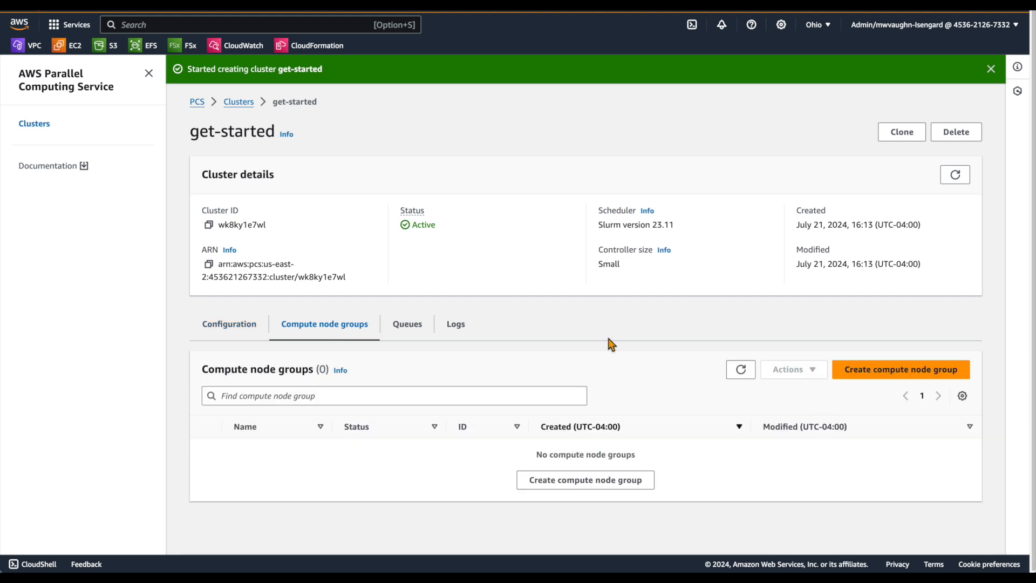
{"action": "left_click", "coordinate": [886, 374]}
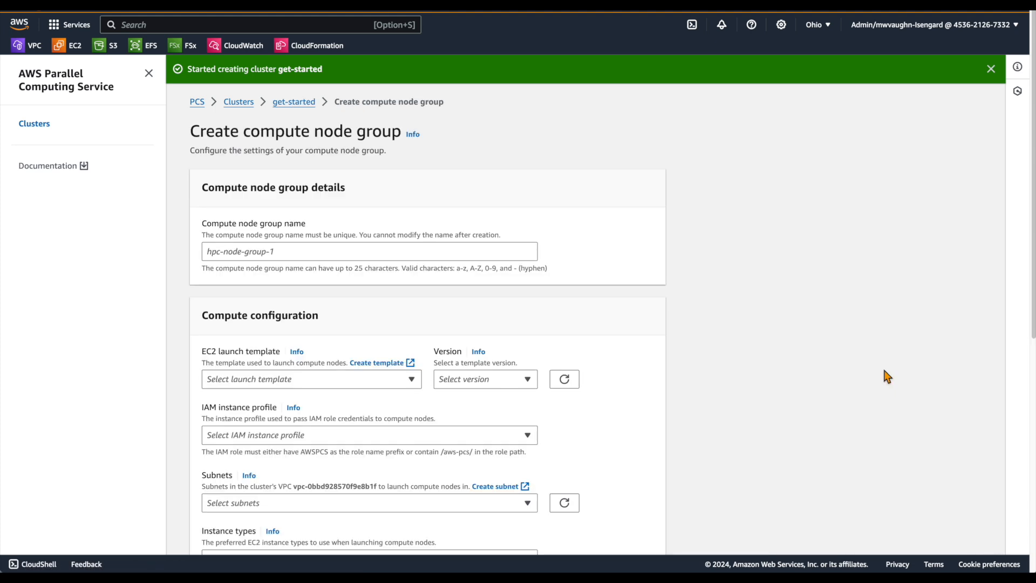
{"action": "left_click", "coordinate": [284, 252]}
{"action": "type", "text": "login"}
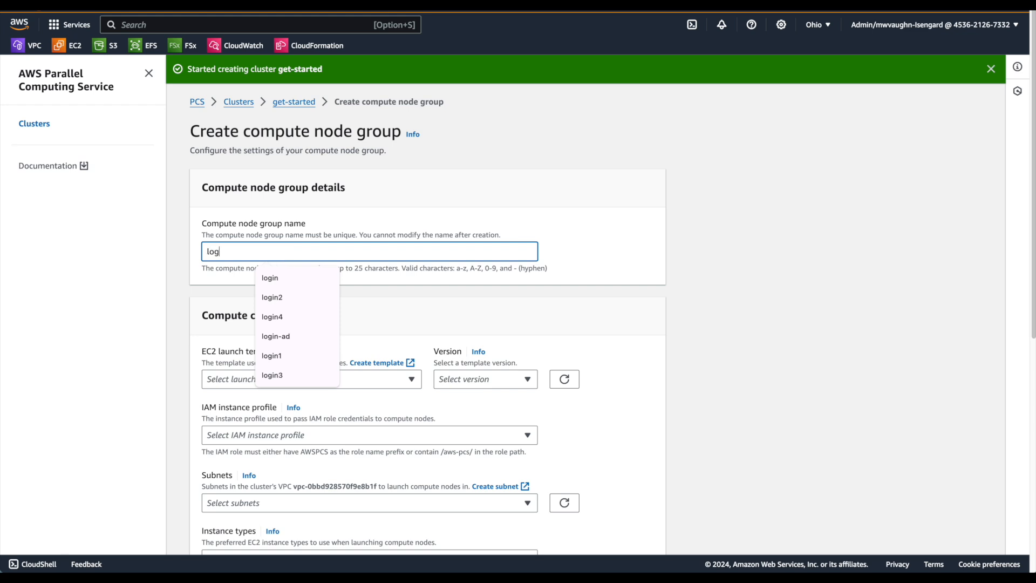
{"action": "left_click", "coordinate": [162, 305]}
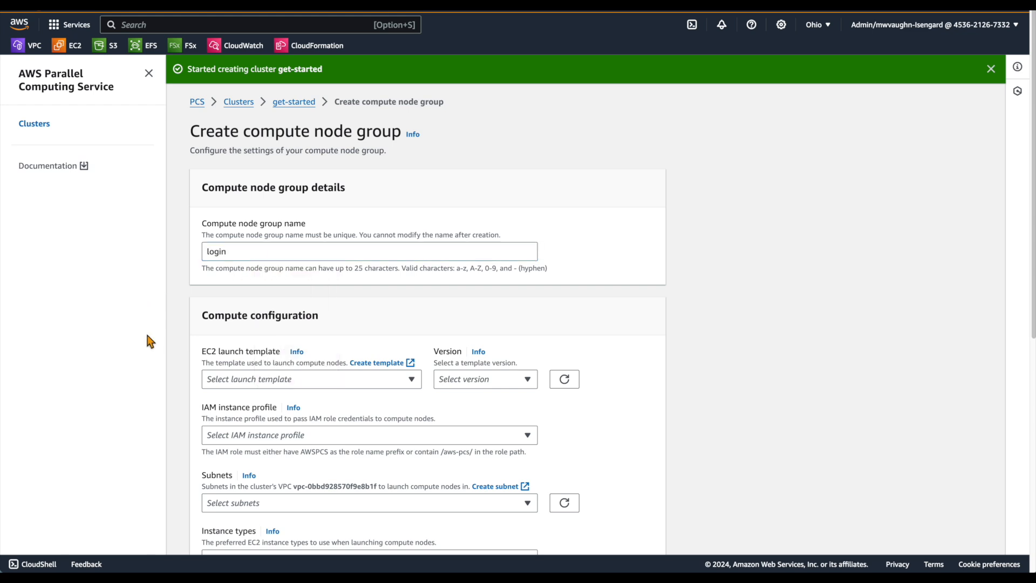
Step: Choose the login-getstarted-lt EC2 launch template for the login node group
{"action": "scroll", "coordinate": [127, 367], "scroll_direction": "down", "scroll_amount": 1}
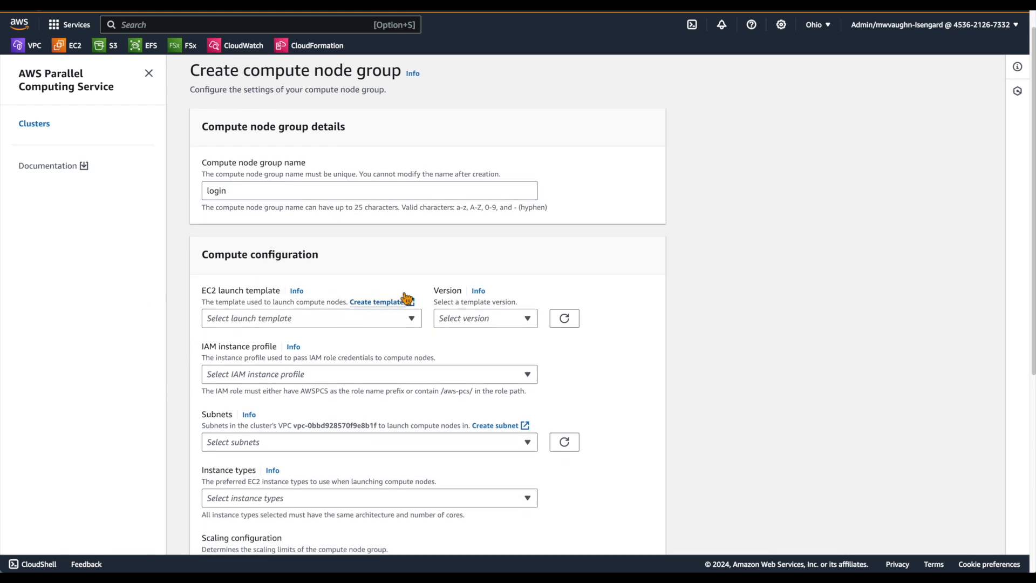
{"action": "left_click", "coordinate": [358, 318]}
{"action": "type", "text": "logoin"}
{"action": "key", "text": "BackSpace"}
{"action": "key", "text": "BackSpace"}
{"action": "key", "text": "BackSpace"}
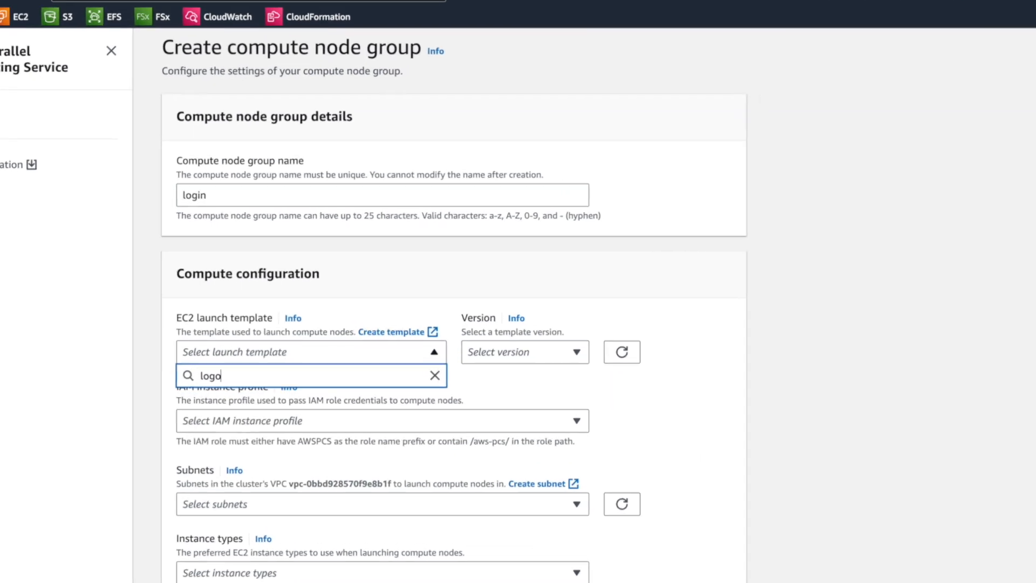
{"action": "type", "text": "in-g"}
{"action": "key", "text": "Down"}
{"action": "key", "text": "Return"}
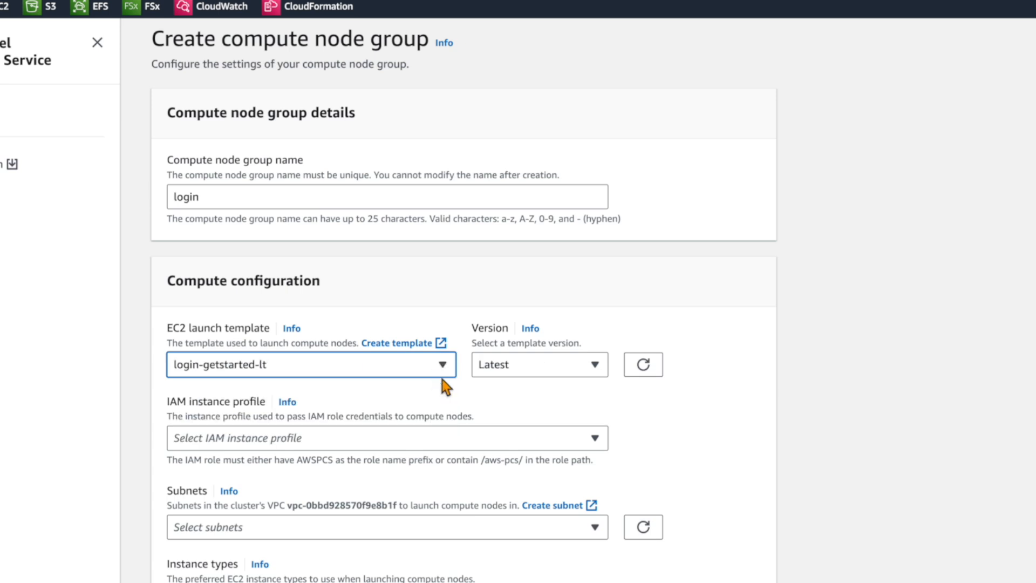
Step: Set the login node group's IAM instance profile to AWSPCS-getstarted-role, filtering the profiles by "AWSPCS-"
{"action": "scroll", "coordinate": [440, 378], "scroll_direction": "down", "scroll_amount": 1}
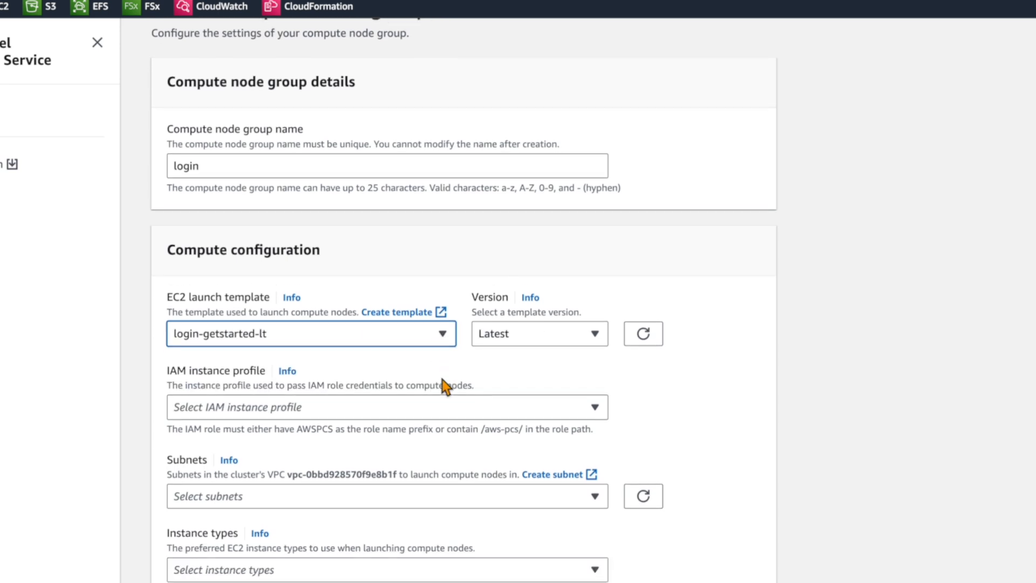
{"action": "left_click", "coordinate": [294, 410]}
{"action": "type", "text": "AWSPCS-"}
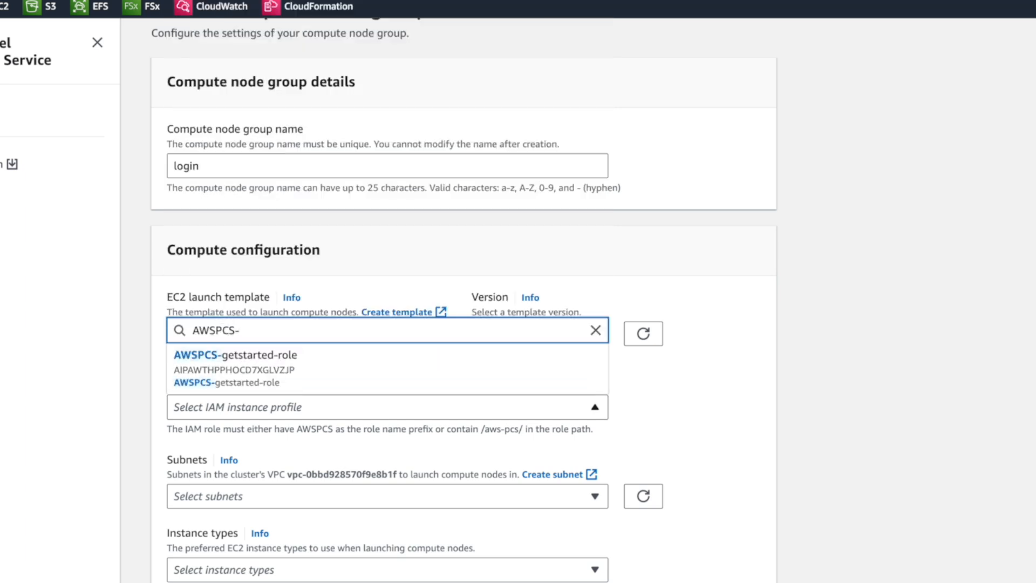
{"action": "left_click", "coordinate": [235, 362]}
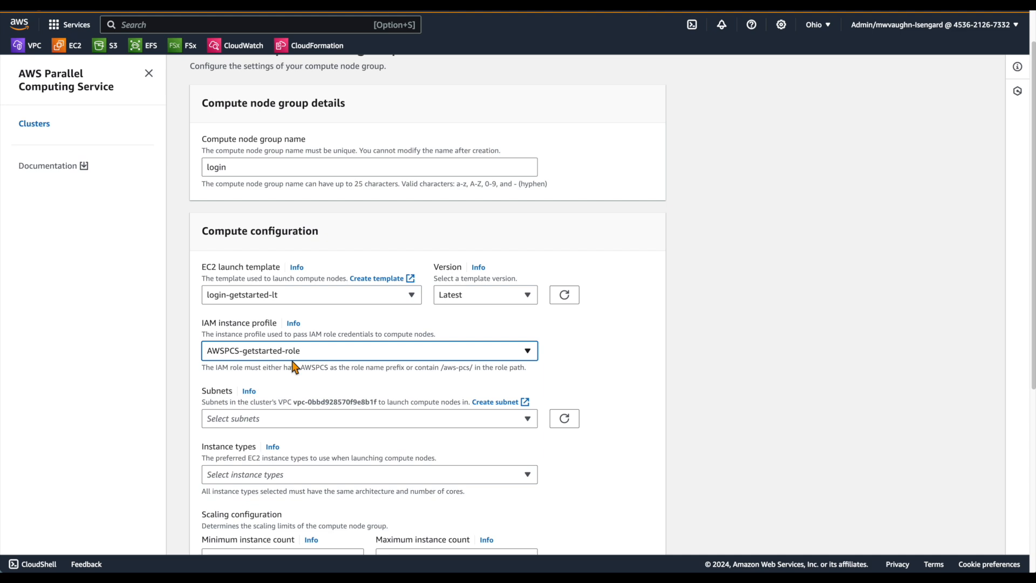
Step: Filter the subnets by "public" and place the login node group in hpc-networking:PublicSubnetA-us-east-2b
{"action": "scroll", "coordinate": [291, 367], "scroll_direction": "down", "scroll_amount": 2}
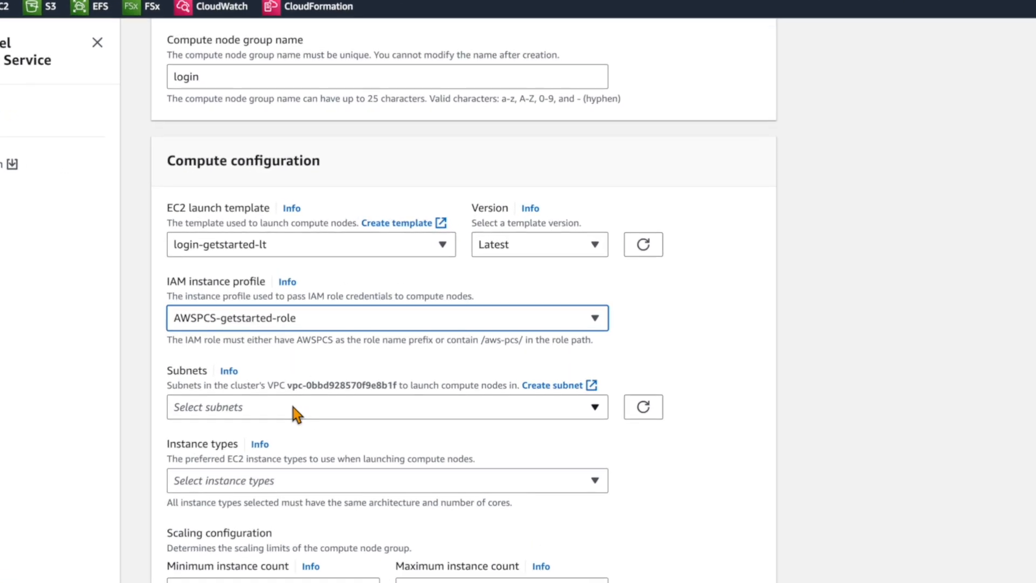
{"action": "left_click", "coordinate": [293, 408]}
{"action": "type", "text": "public"}
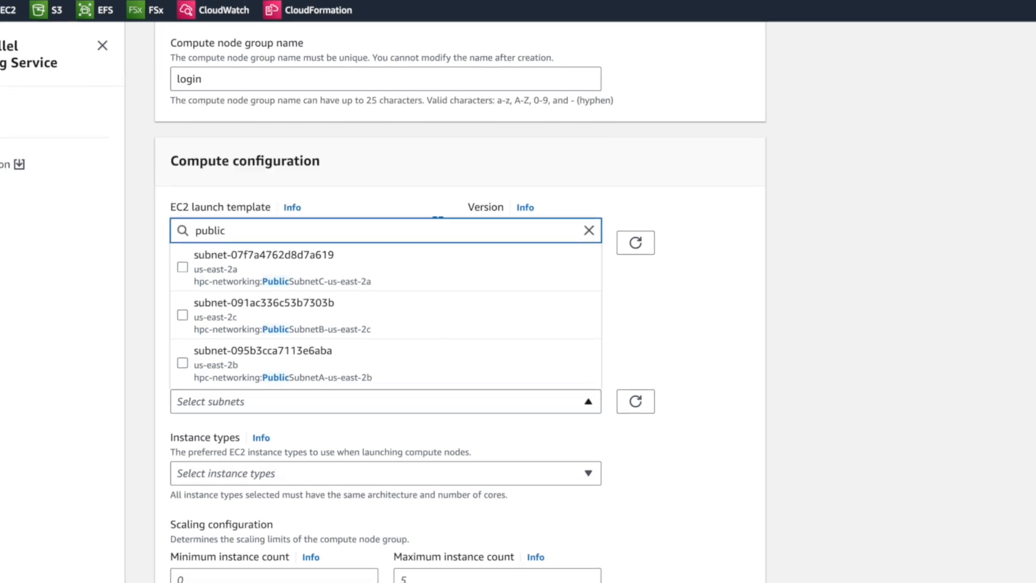
{"action": "left_click", "coordinate": [351, 377]}
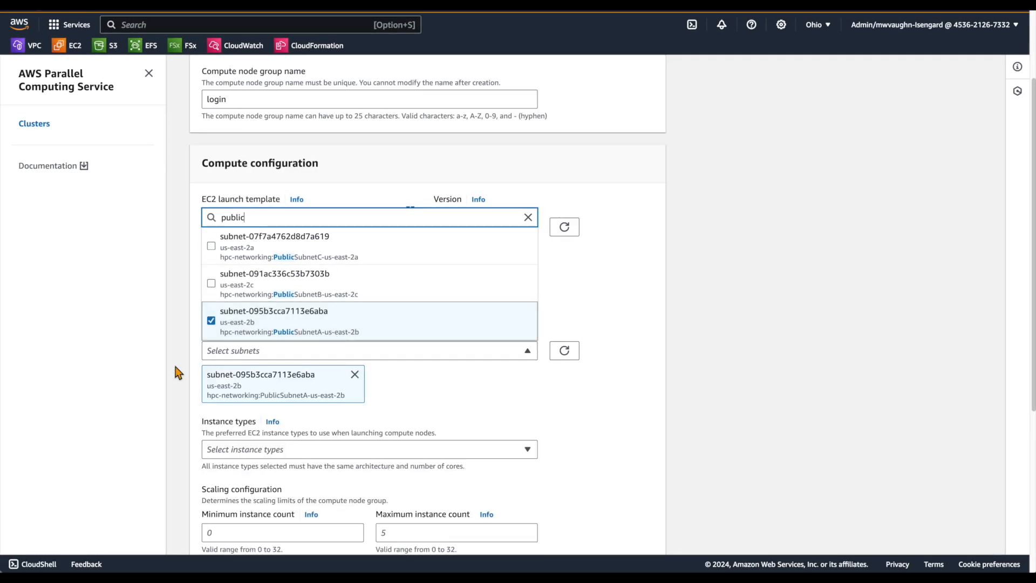
{"action": "left_click", "coordinate": [154, 372]}
Step: Filter the instance types by "c6i.2x" and select c6i.2xlarge for the login node group
{"action": "scroll", "coordinate": [493, 389], "scroll_direction": "down", "scroll_amount": 3}
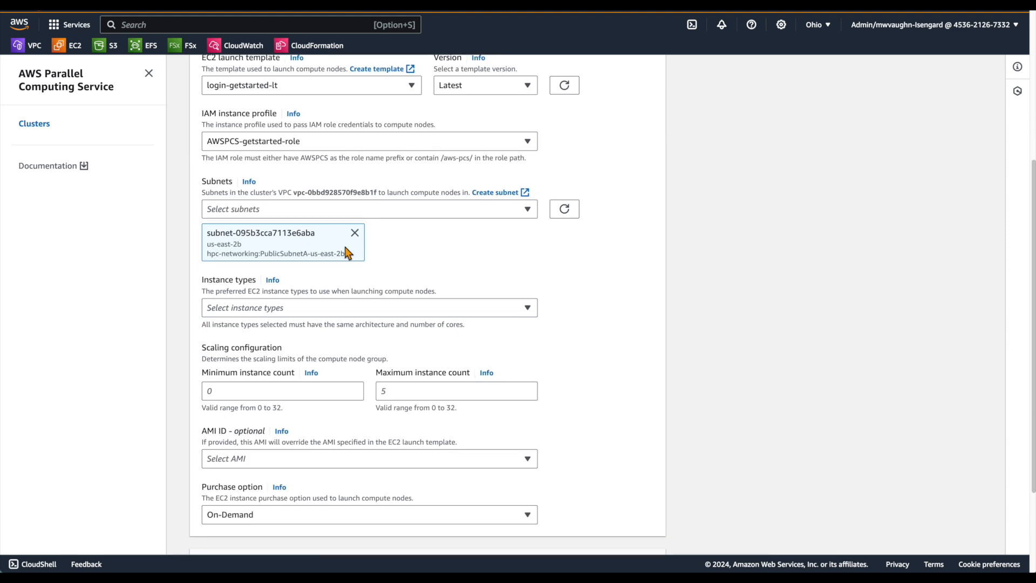
{"action": "left_click", "coordinate": [313, 311]}
{"action": "type", "text": "c6i.2x"}
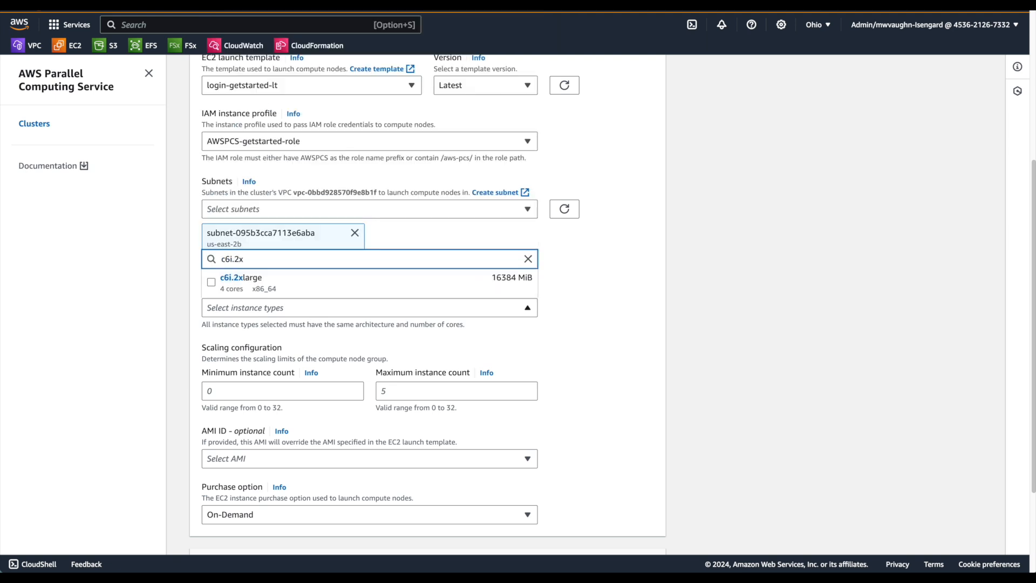
{"action": "left_click", "coordinate": [251, 292]}
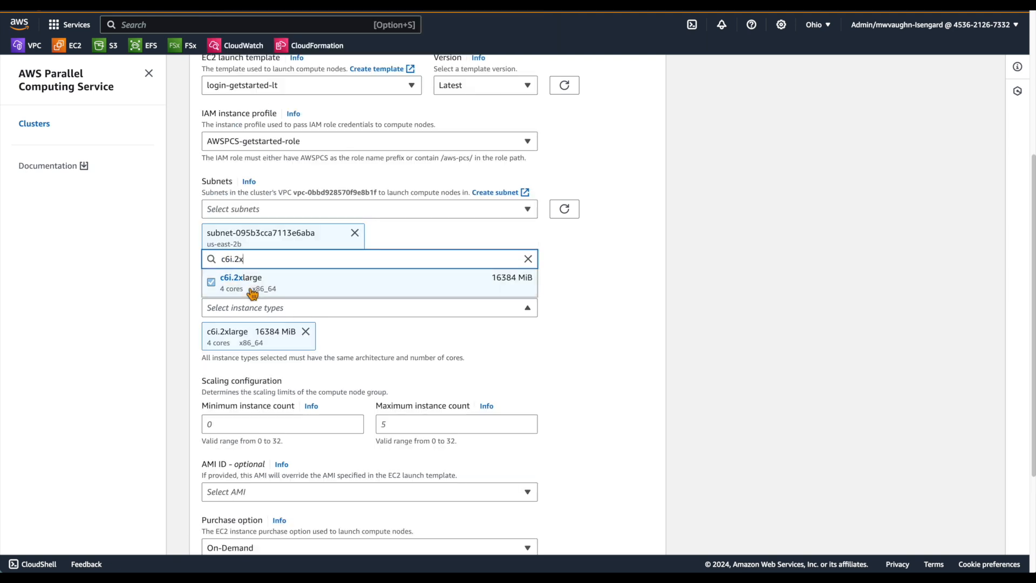
{"action": "left_click", "coordinate": [125, 340]}
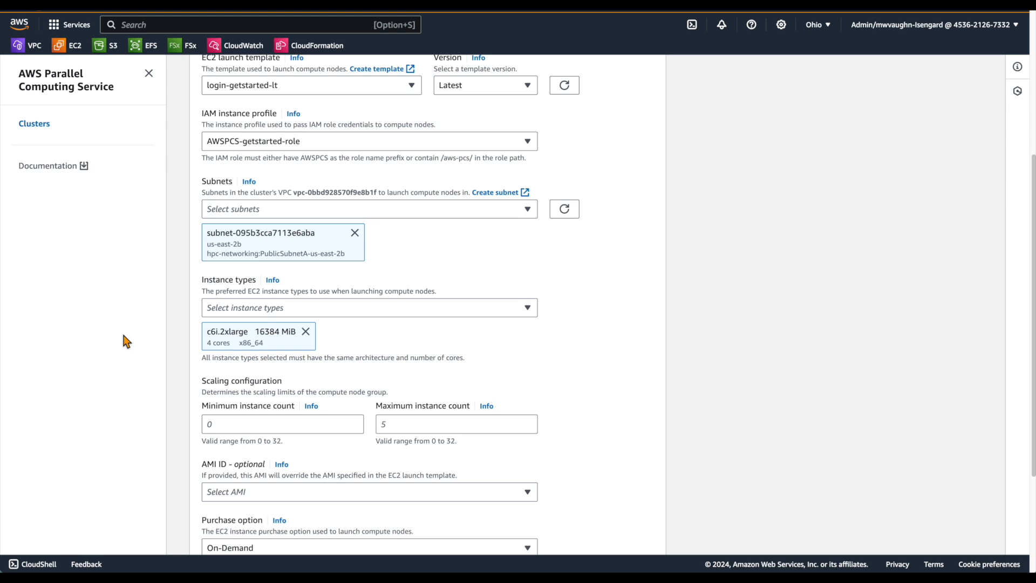
Step: Set both the minimum and maximum instance counts of the login node group to 1
{"action": "scroll", "coordinate": [110, 342], "scroll_direction": "down", "scroll_amount": 2}
{"action": "left_click", "coordinate": [222, 355]}
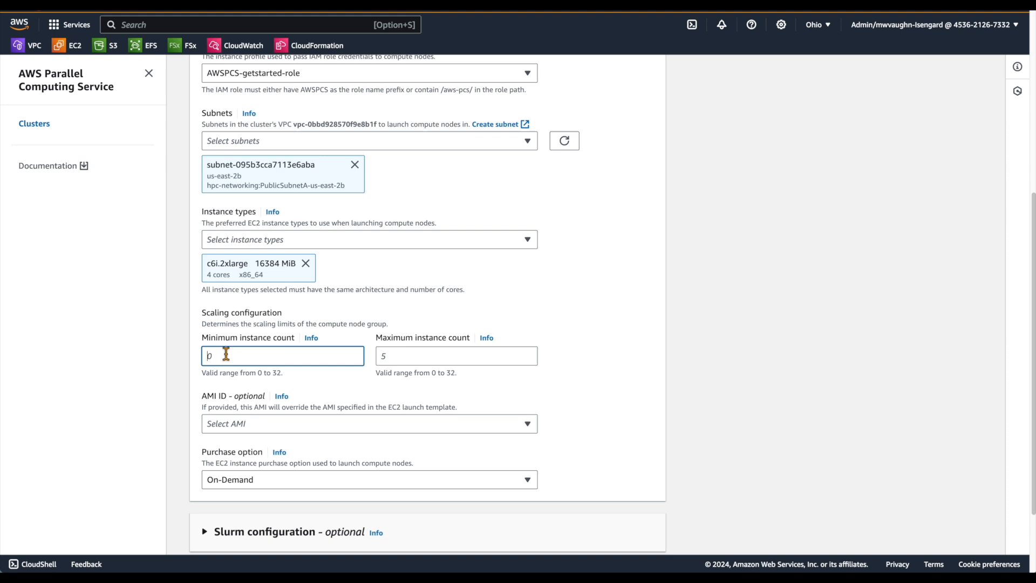
{"action": "type", "text": "1"}
{"action": "left_click", "coordinate": [404, 348]}
{"action": "type", "text": "1"}
{"action": "left_click", "coordinate": [97, 378]}
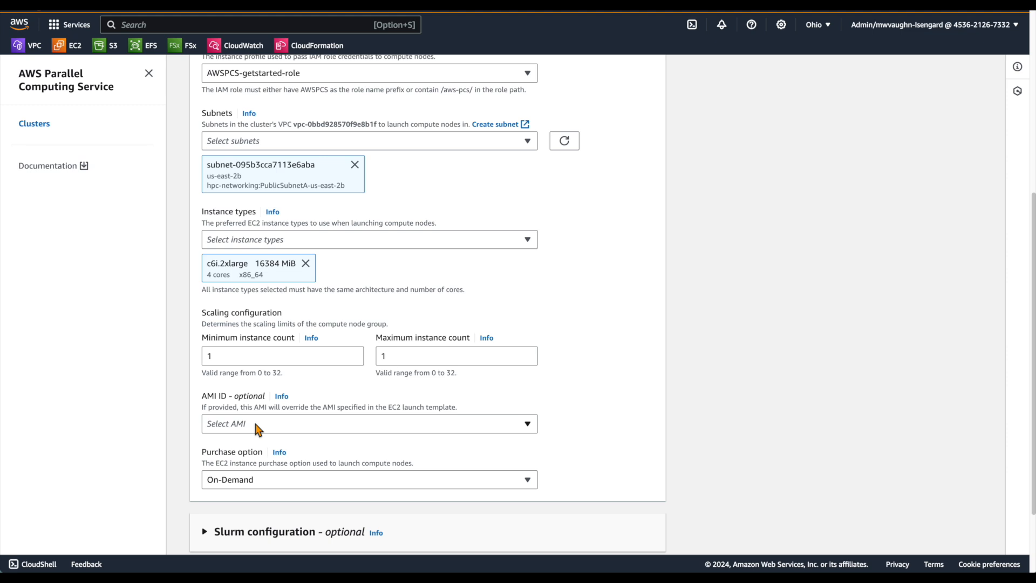
Step: Filter the AMIs by aws-pcs-sample_ami-amzn2-x86_64-slurm-23.11 and select the version dated 2024-07-12T23-58-54.030Z
{"action": "left_click", "coordinate": [258, 427]}
{"action": "type", "text": "aws-pcs-sample_ami-amzn2-x86_64-slurm-23.11"}
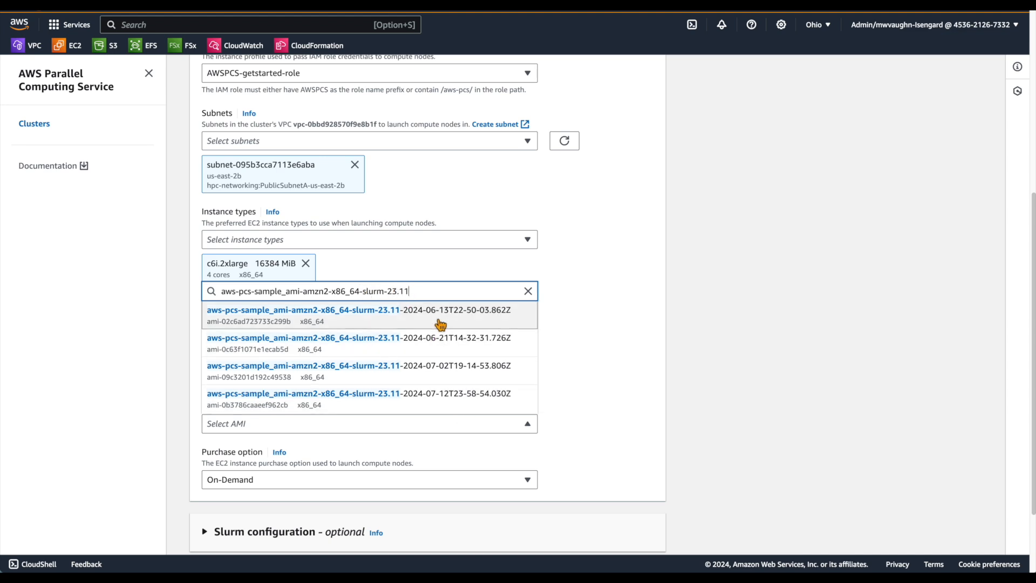
{"action": "left_click", "coordinate": [450, 401]}
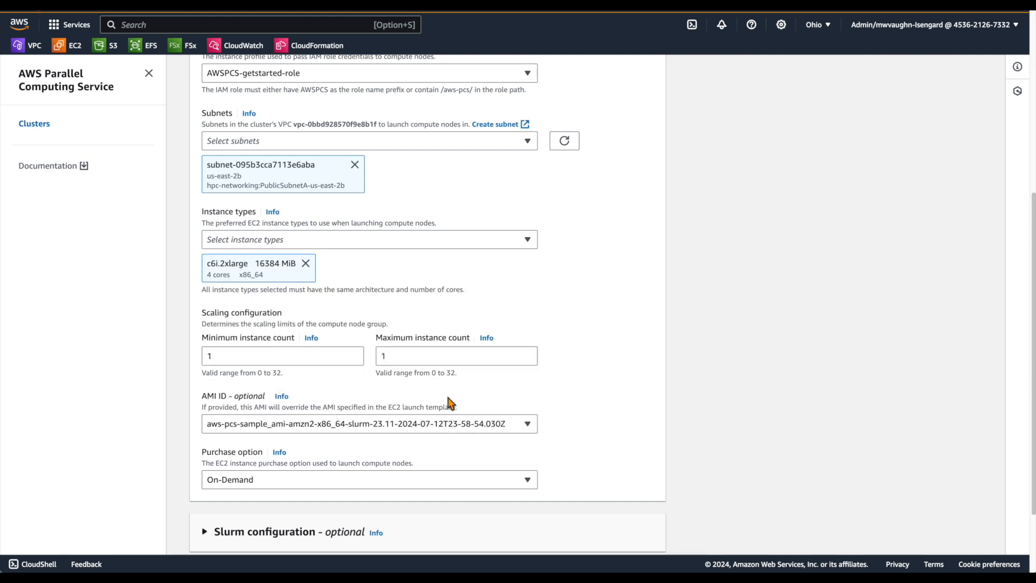
Step: Check the optional Slurm configuration and create the login node group with the On-Demand purchase option
{"action": "scroll", "coordinate": [603, 406], "scroll_direction": "down", "scroll_amount": 2}
{"action": "scroll", "coordinate": [603, 406], "scroll_direction": "down", "scroll_amount": 1}
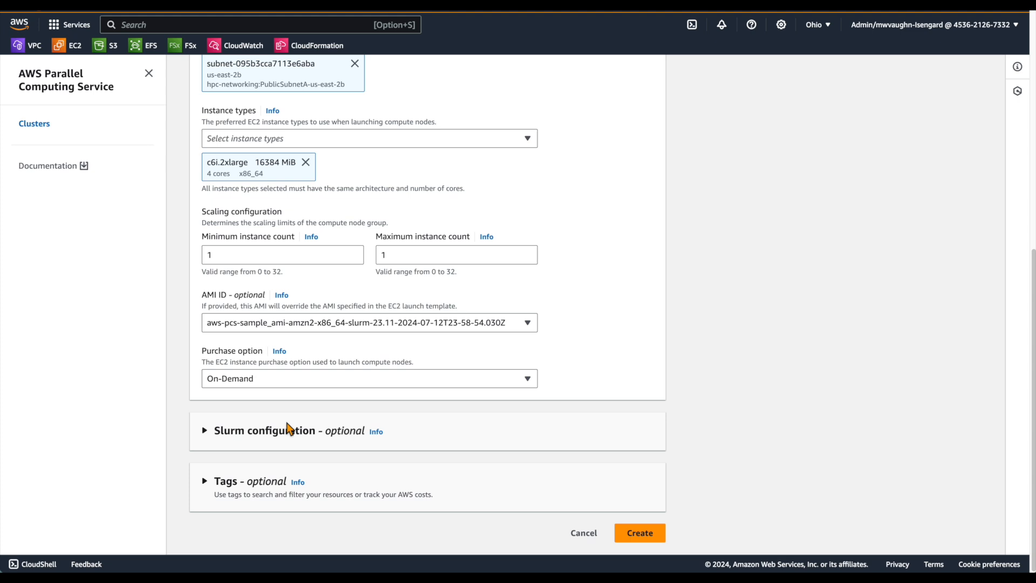
{"action": "left_click", "coordinate": [251, 432]}
{"action": "left_click", "coordinate": [251, 432]}
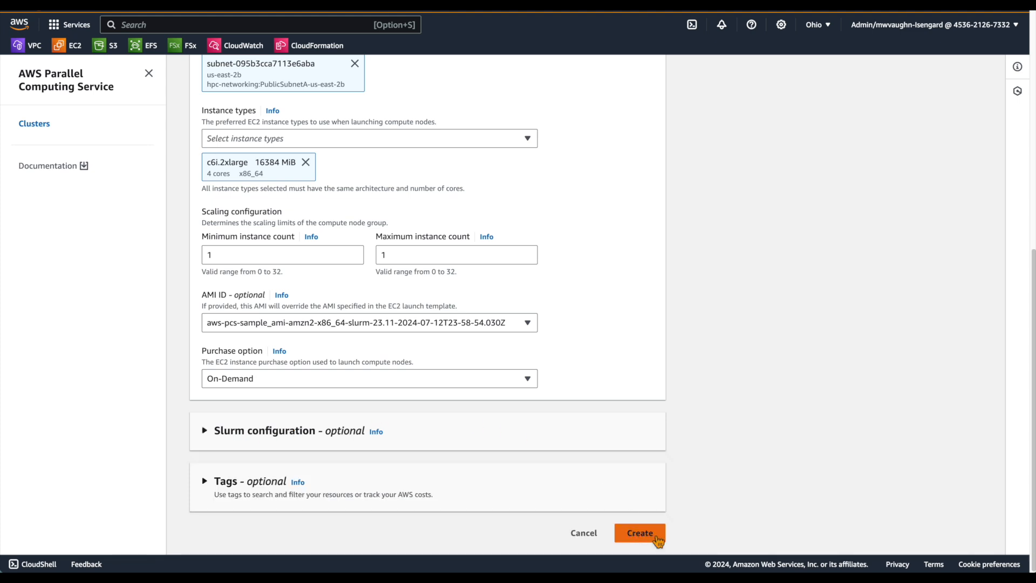
{"action": "left_click", "coordinate": [656, 535]}
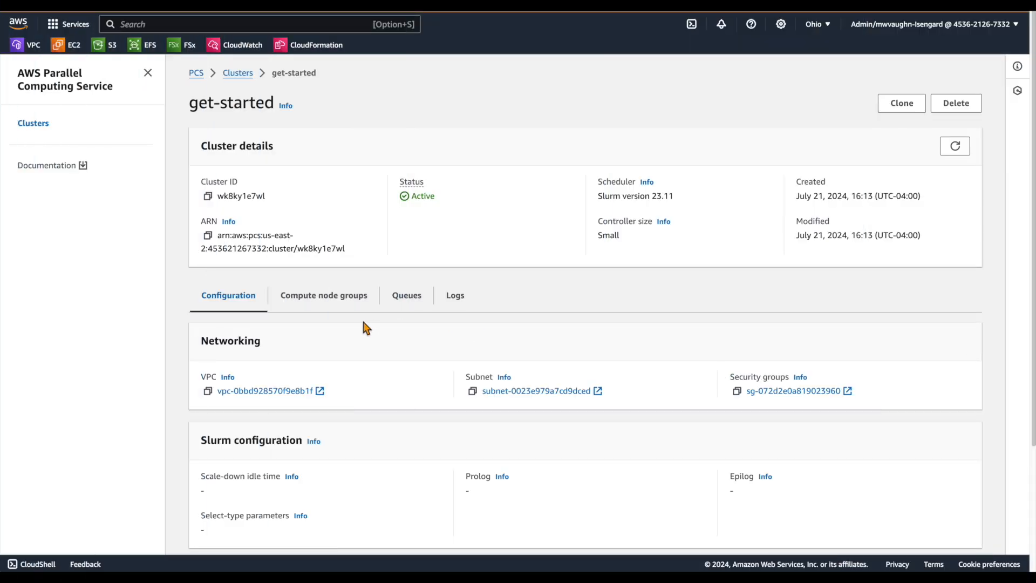
Step: Start creating another compute node group in the get-started cluster and name it compute-1
{"action": "left_click", "coordinate": [325, 309]}
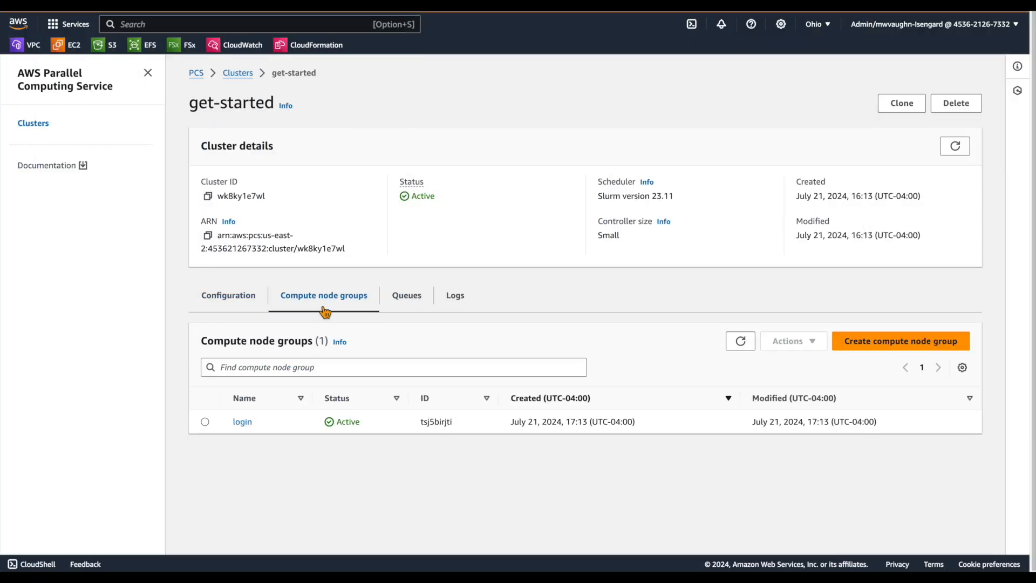
{"action": "left_click", "coordinate": [889, 342]}
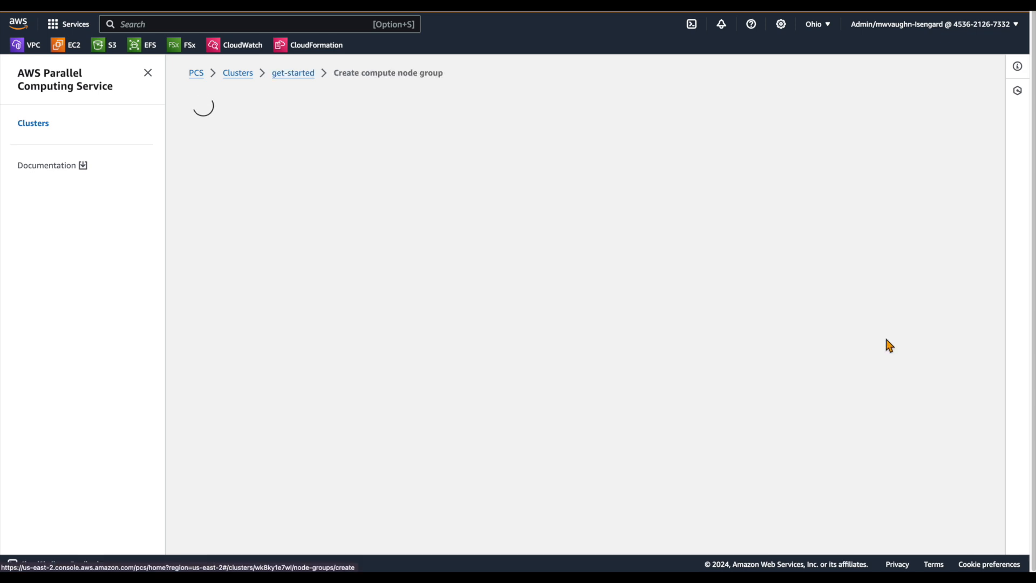
{"action": "left_click", "coordinate": [285, 222]}
{"action": "type", "text": "compute-1"}
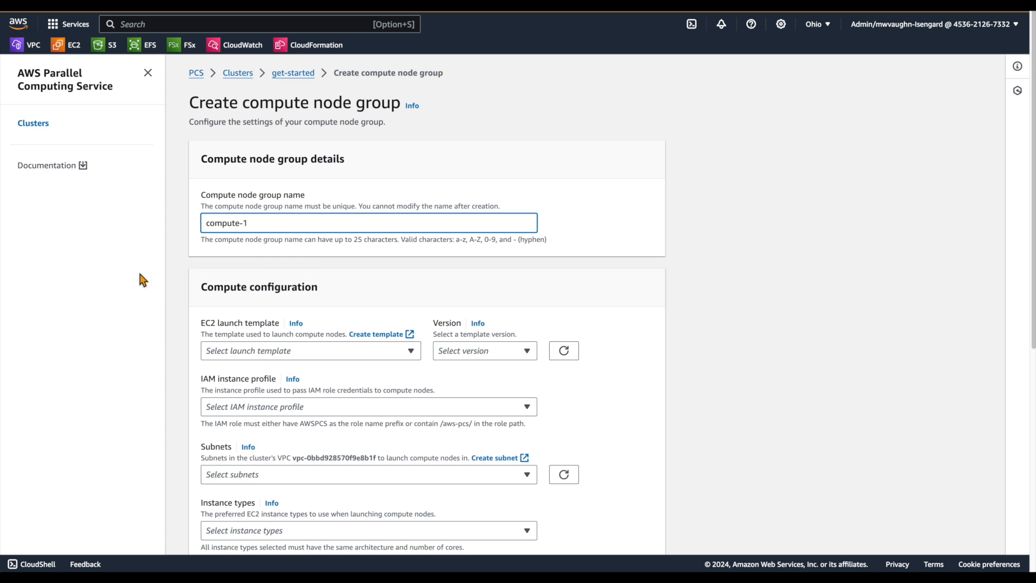
Step: Give the compute-1 node group the compute-getstarted-lt launch template and the AWSPCS-getstarted-role IAM instance profile
{"action": "scroll", "coordinate": [146, 294], "scroll_direction": "down", "scroll_amount": 1}
{"action": "left_click", "coordinate": [233, 323]}
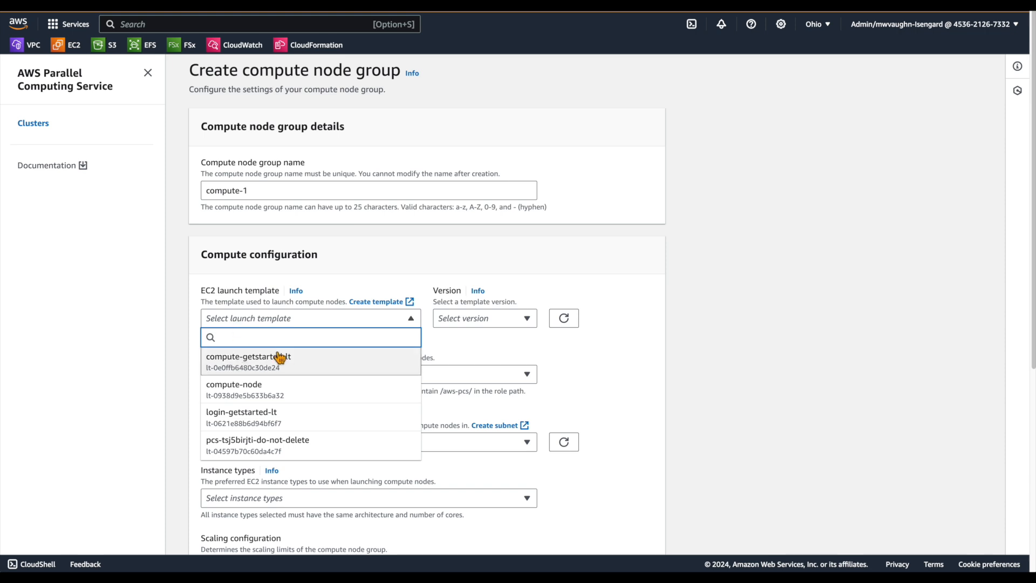
{"action": "left_click", "coordinate": [288, 374]}
{"action": "scroll", "coordinate": [294, 334], "scroll_direction": "down", "scroll_amount": 2}
{"action": "left_click", "coordinate": [302, 293]}
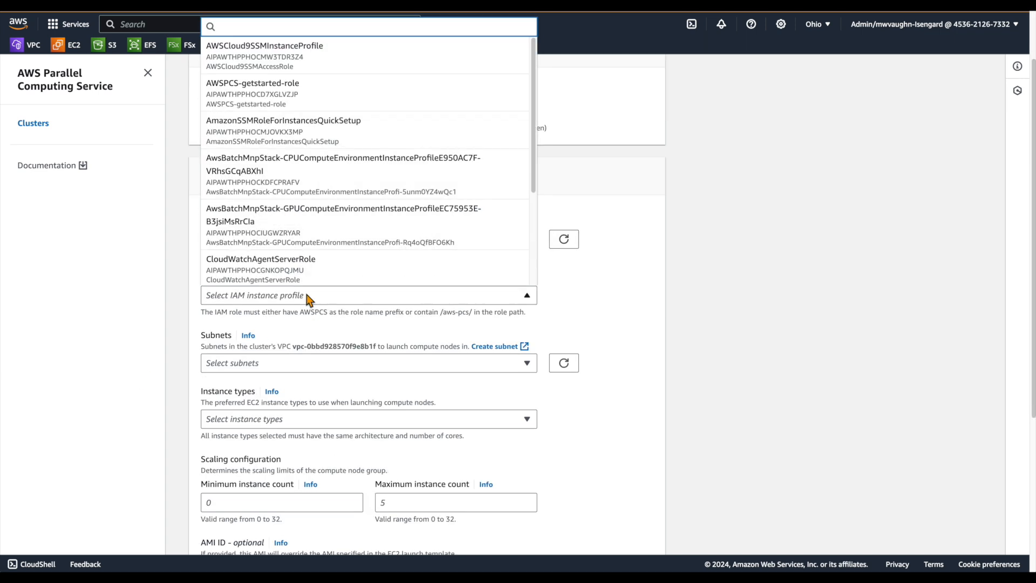
{"action": "left_click", "coordinate": [278, 102]}
Step: Filter the subnets by "private" and place the compute-1 node group in hpc-networking:PrivateSubnetA-us-east-2b
{"action": "scroll", "coordinate": [150, 319], "scroll_direction": "down", "scroll_amount": 1}
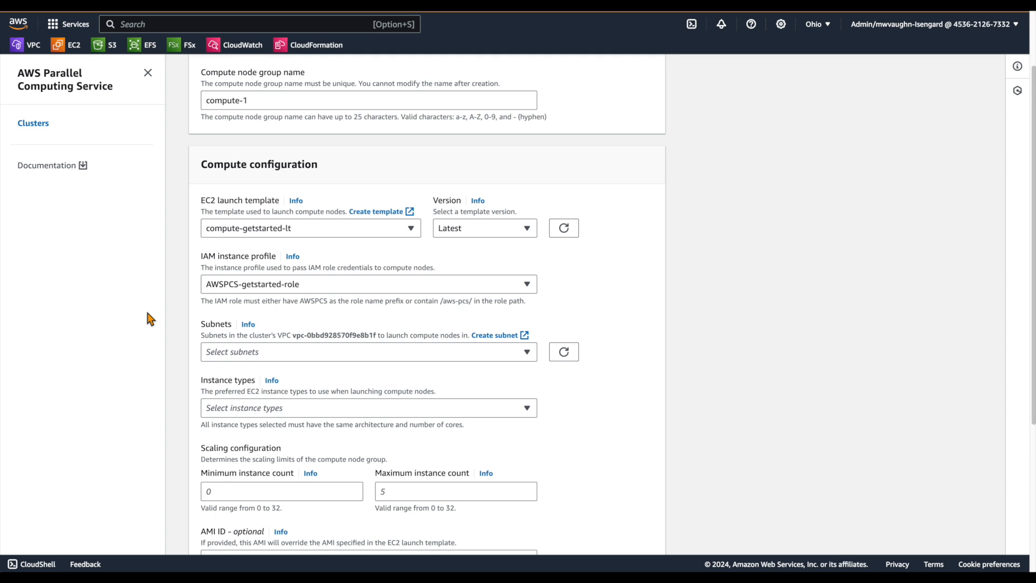
{"action": "left_click", "coordinate": [264, 355]}
{"action": "type", "text": "private"}
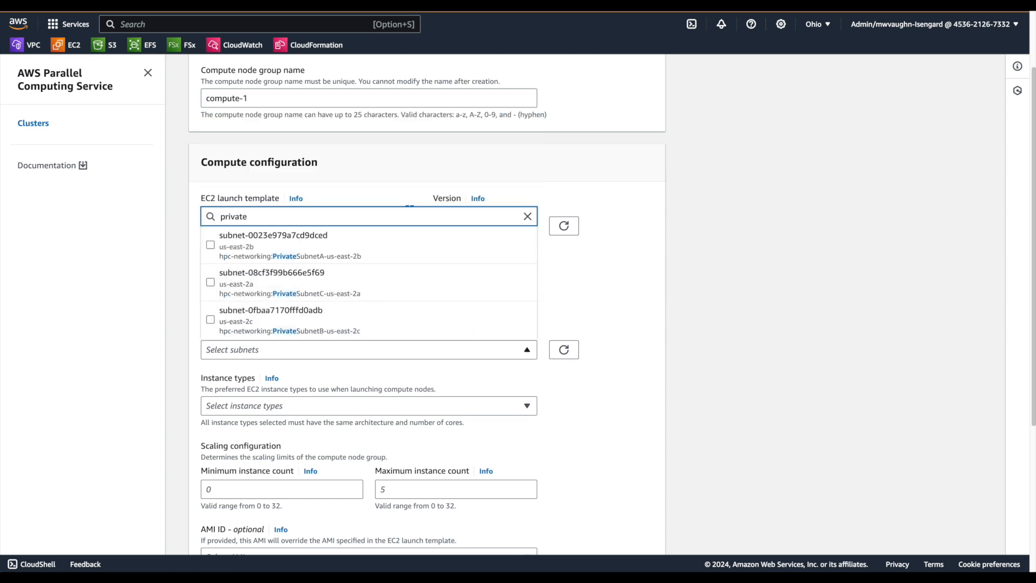
{"action": "left_click", "coordinate": [342, 255]}
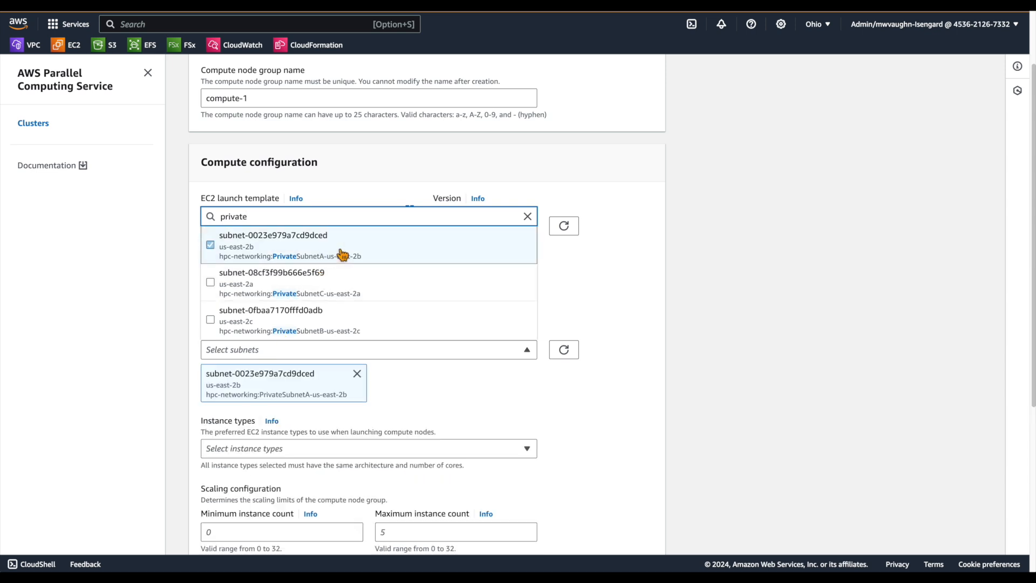
{"action": "left_click", "coordinate": [91, 336]}
Step: Filter the instance types by "c6i.4" and choose c6i.4xlarge for the compute-1 node group
{"action": "scroll", "coordinate": [100, 345], "scroll_direction": "down", "scroll_amount": 3}
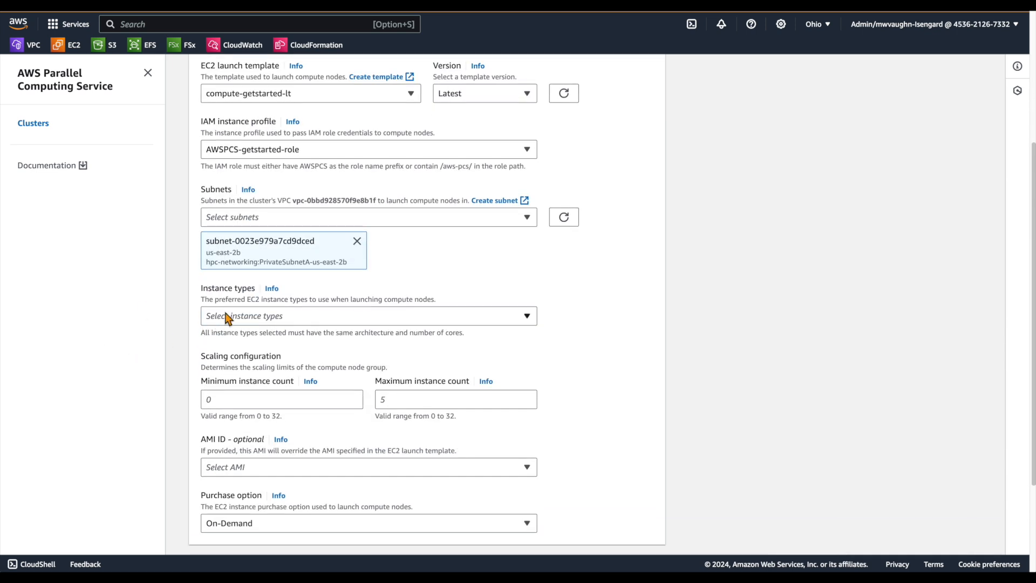
{"action": "left_click", "coordinate": [227, 317]}
{"action": "type", "text": "c"}
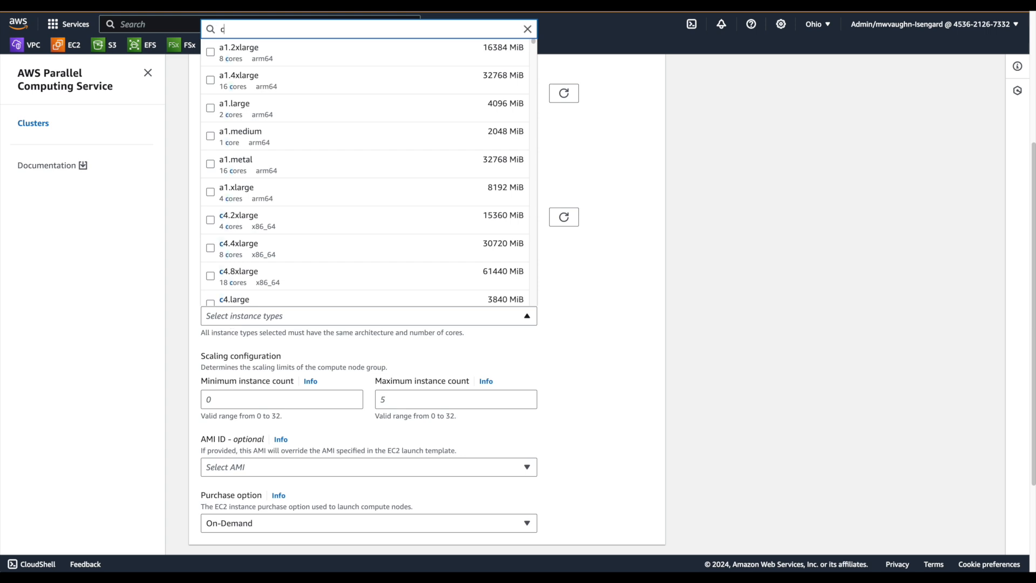
{"action": "type", "text": "6i"}
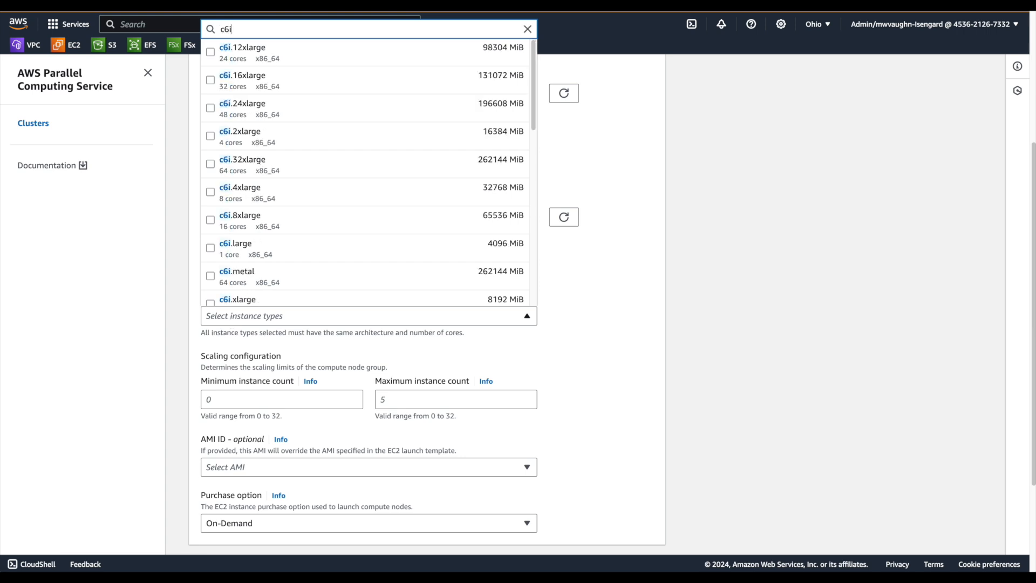
{"action": "type", "text": ".4"}
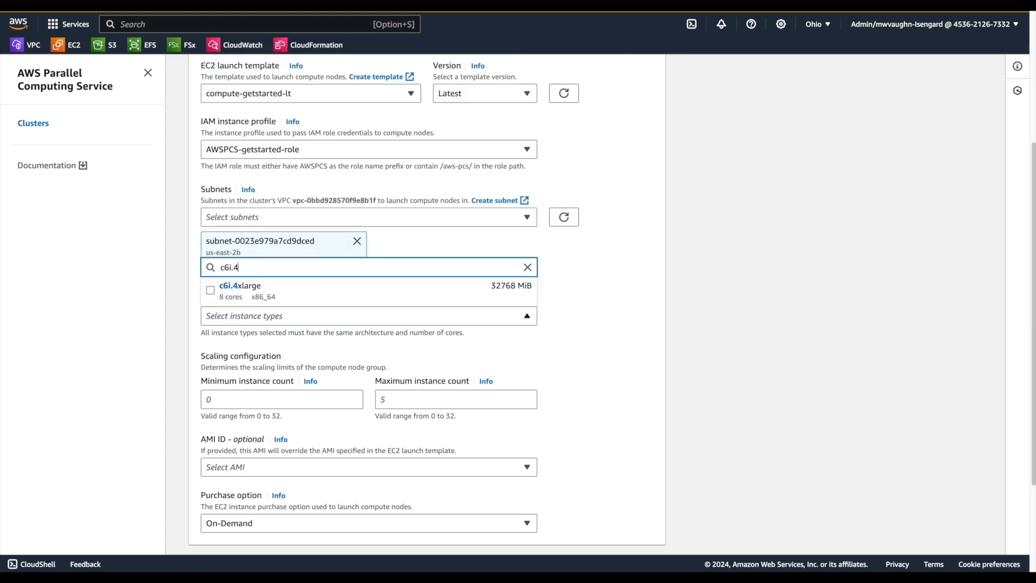
{"action": "left_click", "coordinate": [286, 294]}
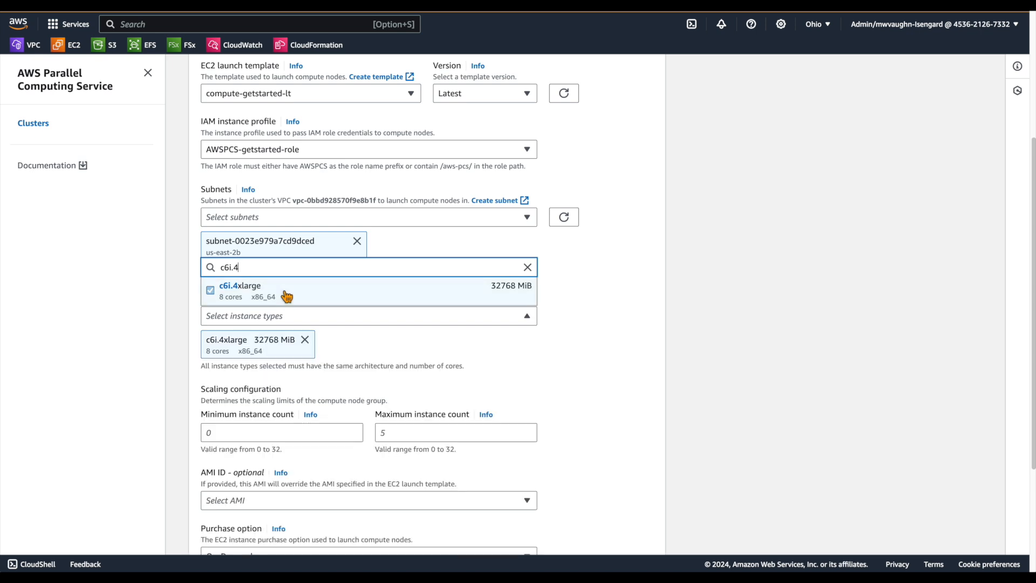
{"action": "left_click", "coordinate": [113, 341]}
Step: Set the compute-1 scaling limits to a minimum of 0 and a maximum of 4 instances
{"action": "scroll", "coordinate": [112, 343], "scroll_direction": "down", "scroll_amount": 1}
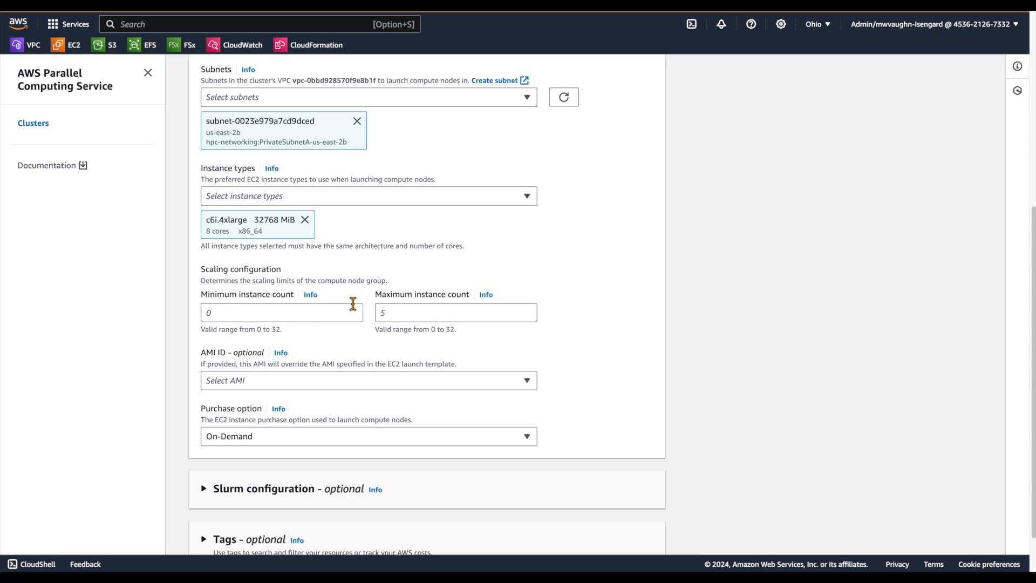
{"action": "left_click", "coordinate": [272, 312]}
{"action": "type", "text": "0"}
{"action": "key", "text": "Tab"}
{"action": "key", "text": "Tab"}
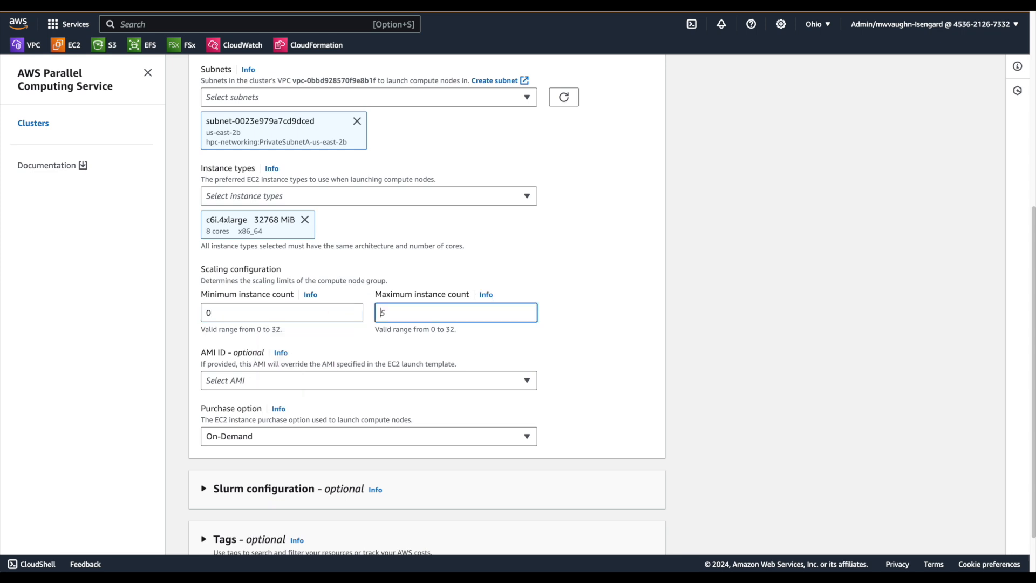
{"action": "type", "text": "4"}
{"action": "key", "text": "Tab"}
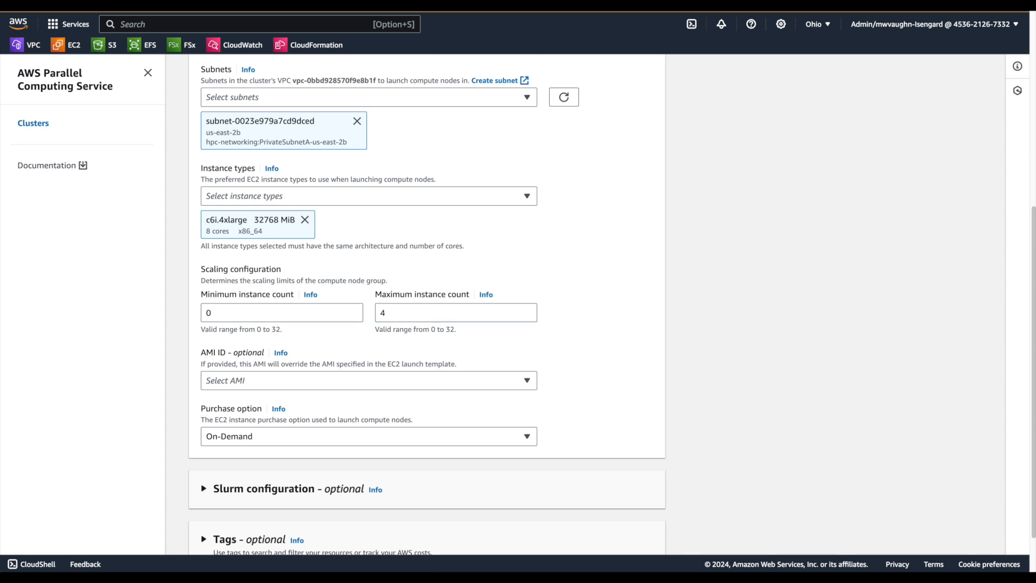
Step: Search the AMIs for aws-pcs-sample_ami-amzn2-x86_64-slurm-23.11 and select the 2024-07-12T23-58-54.030Z image
{"action": "left_click", "coordinate": [264, 381]}
{"action": "type", "text": "aws-pcs-sample_ami-amzn2-x86_64-slurm-23.11"}
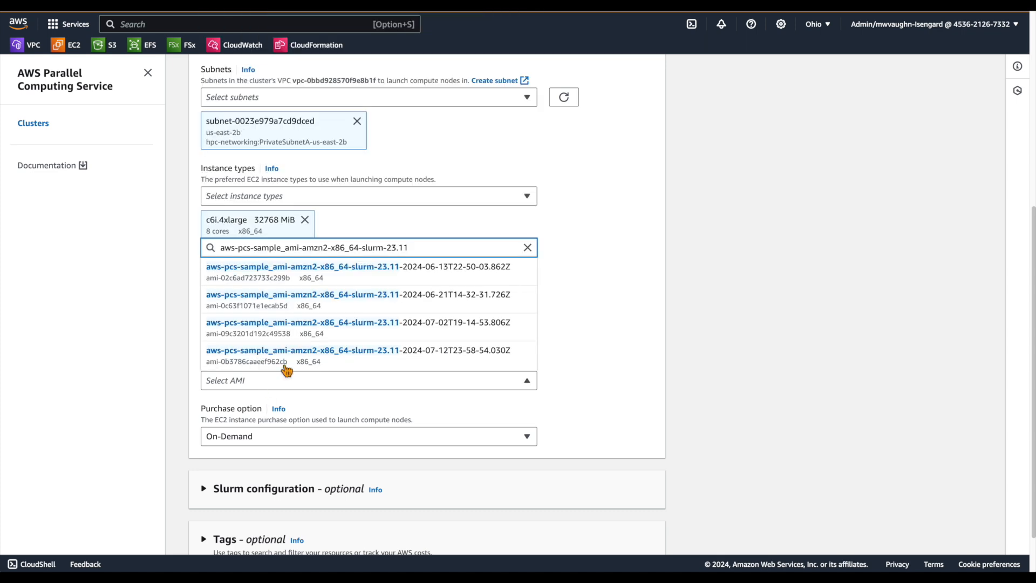
{"action": "left_click", "coordinate": [301, 361]}
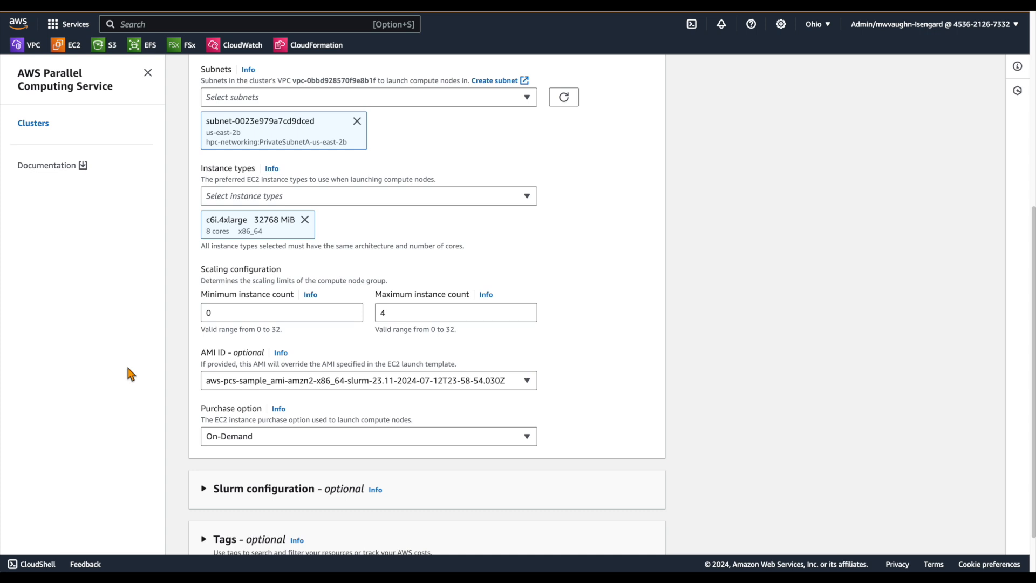
Step: Review the purchase options, keep On-Demand, and create the compute-1 node group
{"action": "scroll", "coordinate": [131, 374], "scroll_direction": "down", "scroll_amount": 1}
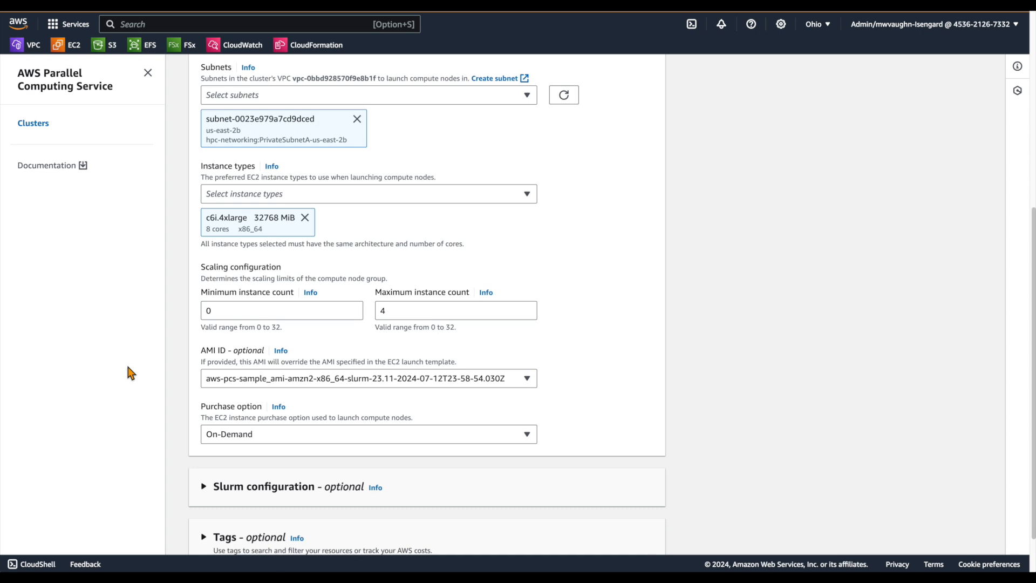
{"action": "left_click", "coordinate": [253, 435]}
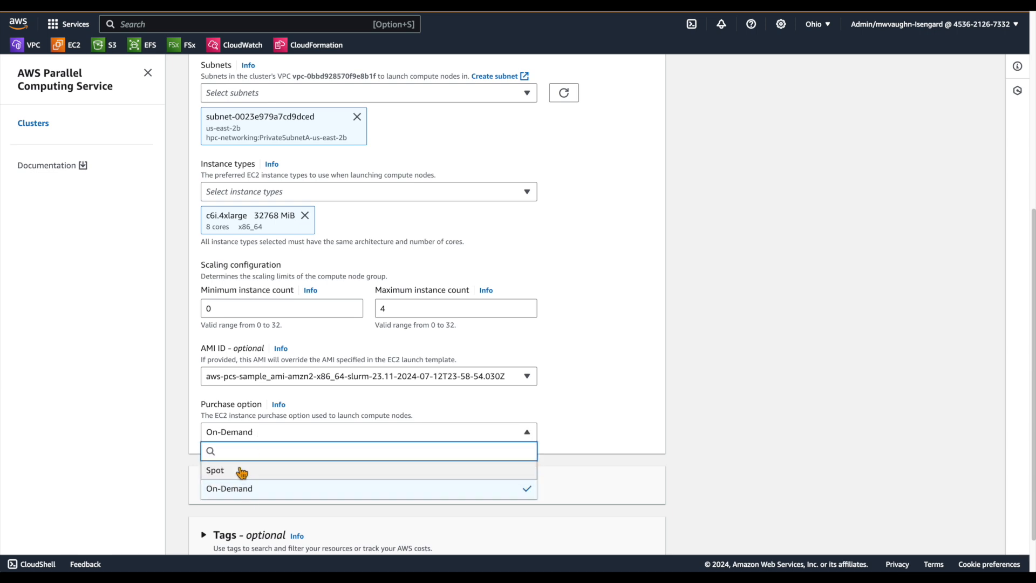
{"action": "left_click", "coordinate": [139, 479]}
{"action": "scroll", "coordinate": [593, 496], "scroll_direction": "down", "scroll_amount": 2}
{"action": "left_click", "coordinate": [631, 534]}
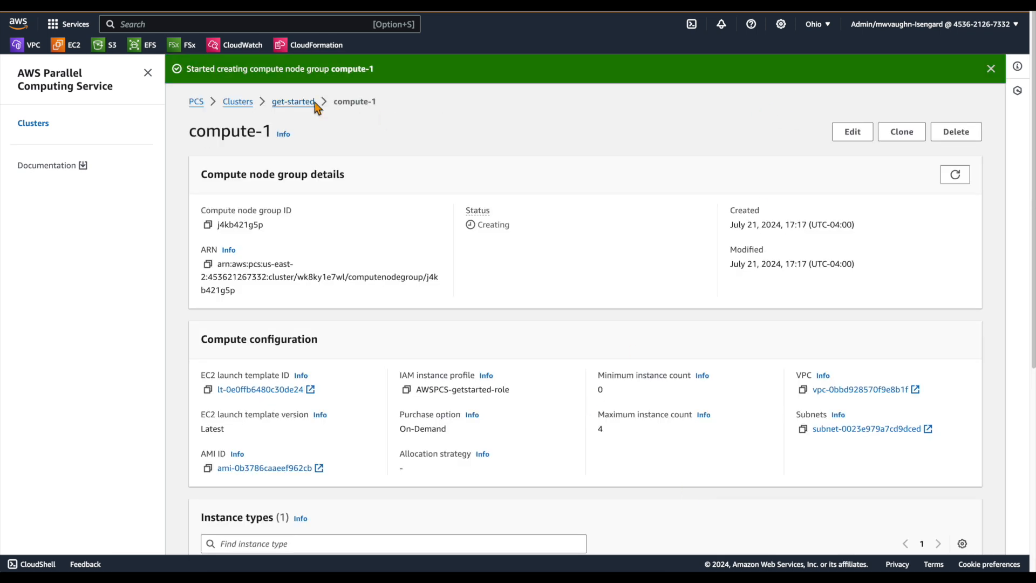
Step: Return to the get-started cluster and check the status of its compute node groups
{"action": "left_click", "coordinate": [292, 102]}
{"action": "scroll", "coordinate": [426, 270], "scroll_direction": "down", "scroll_amount": 3}
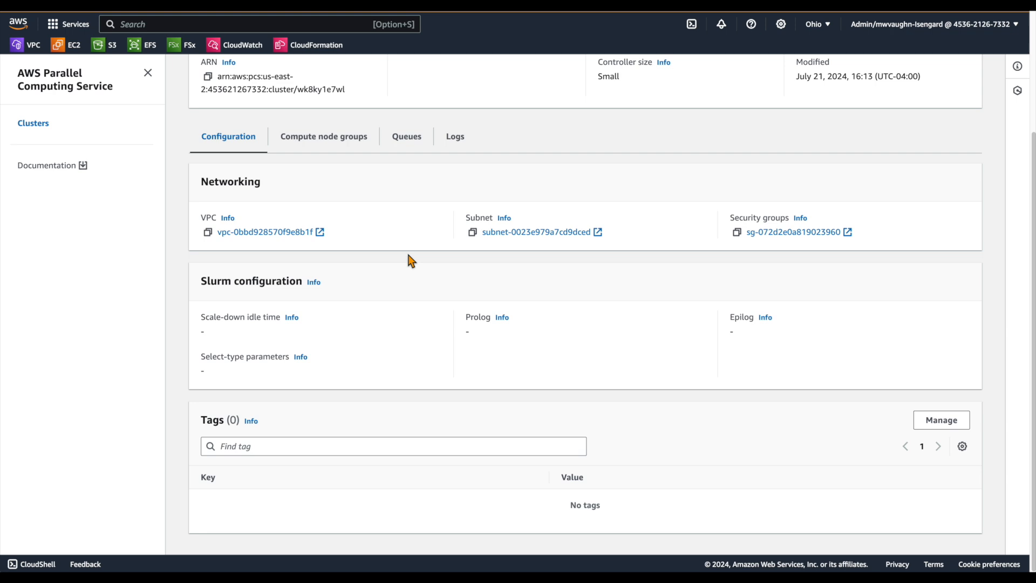
{"action": "left_click", "coordinate": [304, 137]}
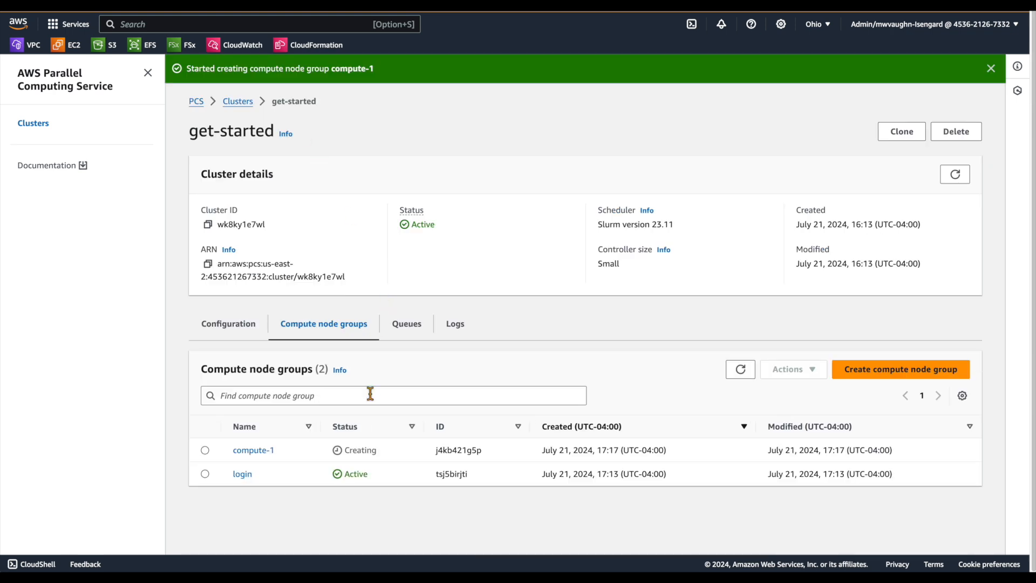